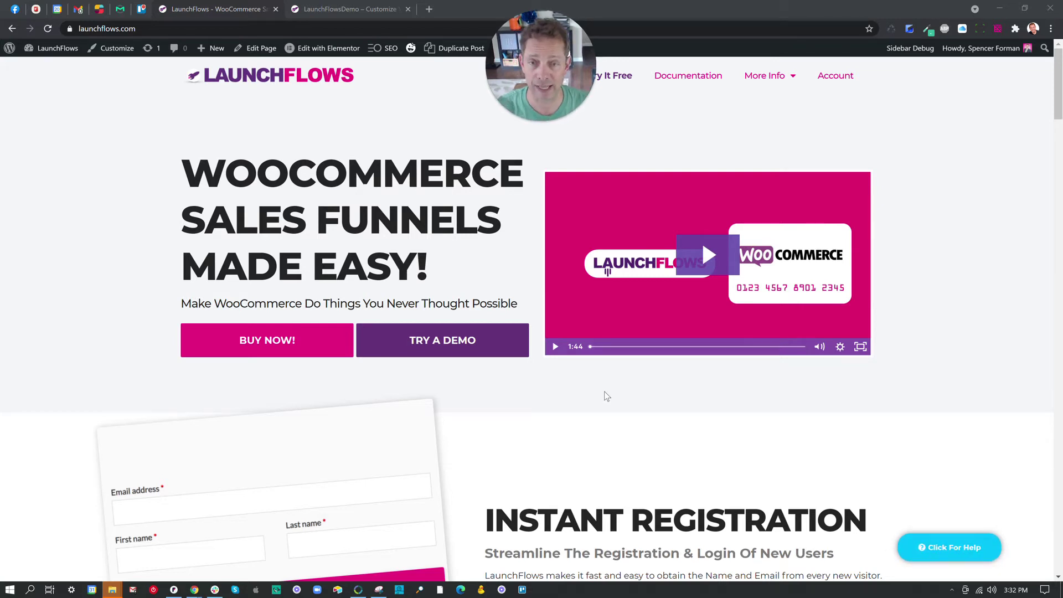
On the demo site's admin dashboard, start a new product via Products > Add New
scroll(604, 399, down, 4)
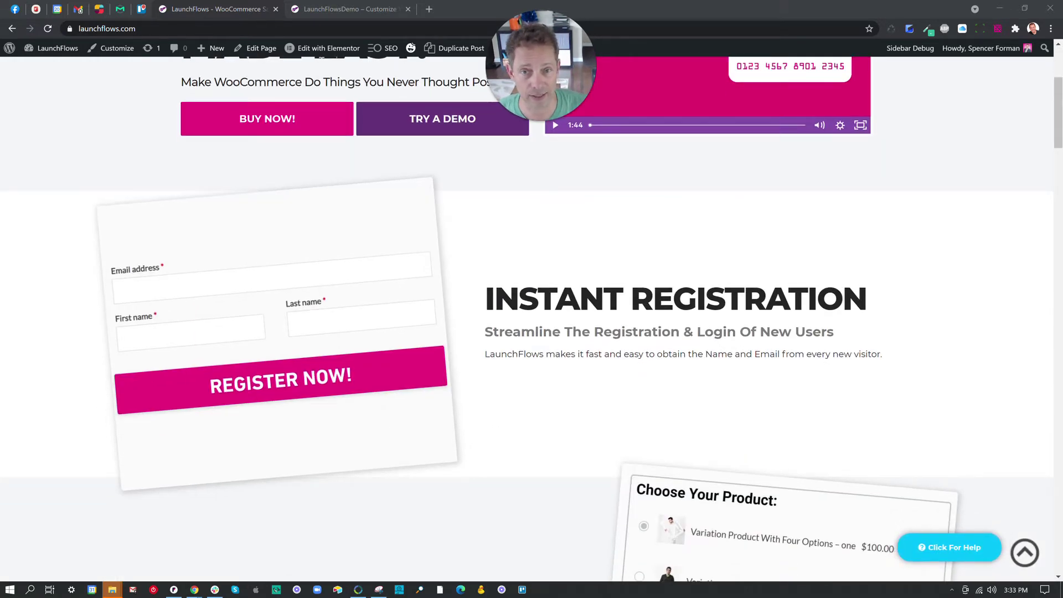
scroll(652, 301, up, 4)
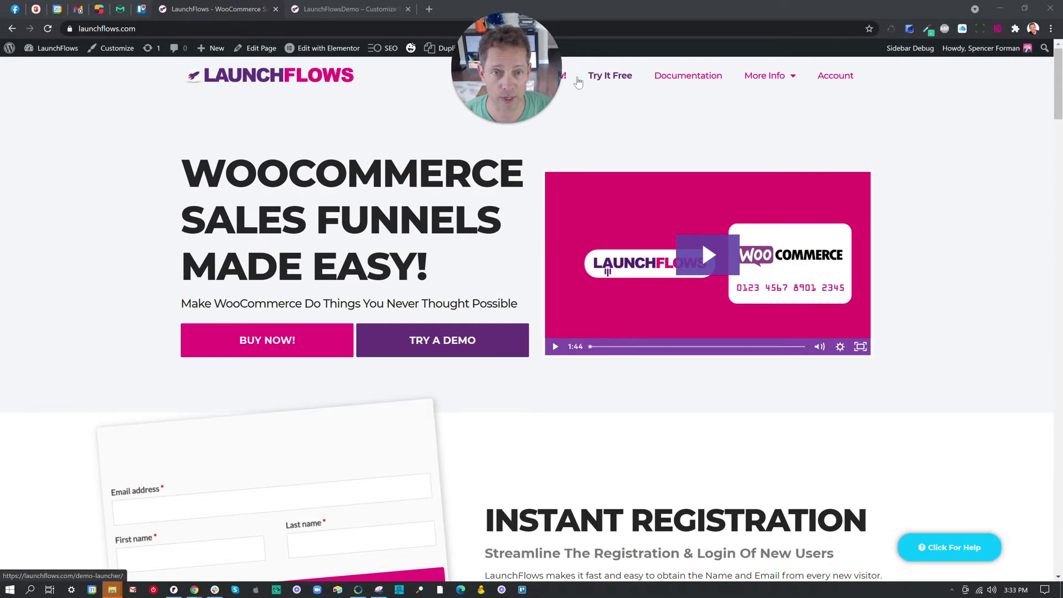
drag(515, 65, 544, 65)
click(357, 7)
mouse_move(352, 79)
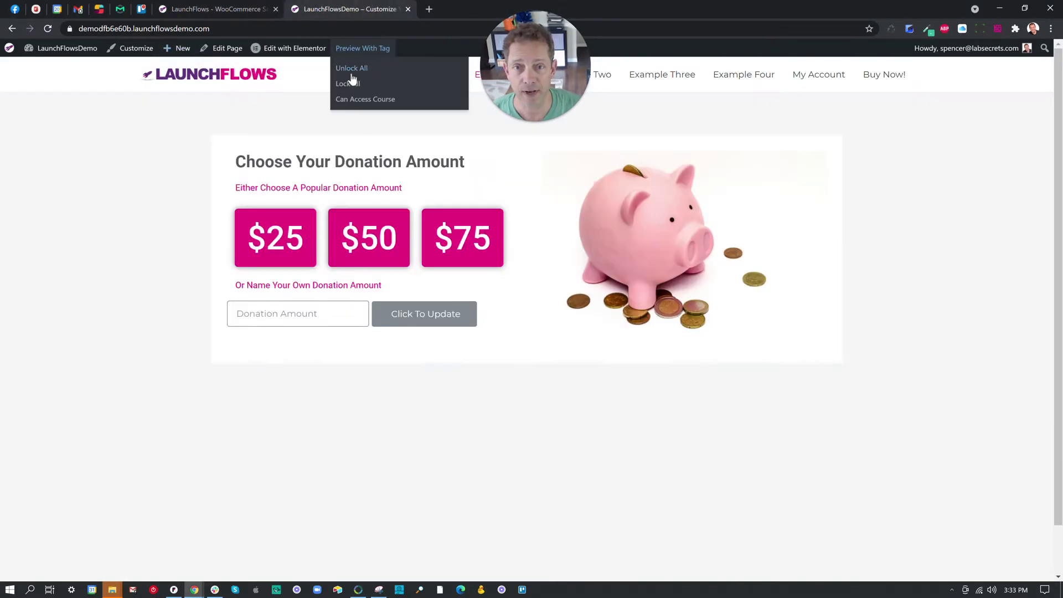
mouse_move(49, 53)
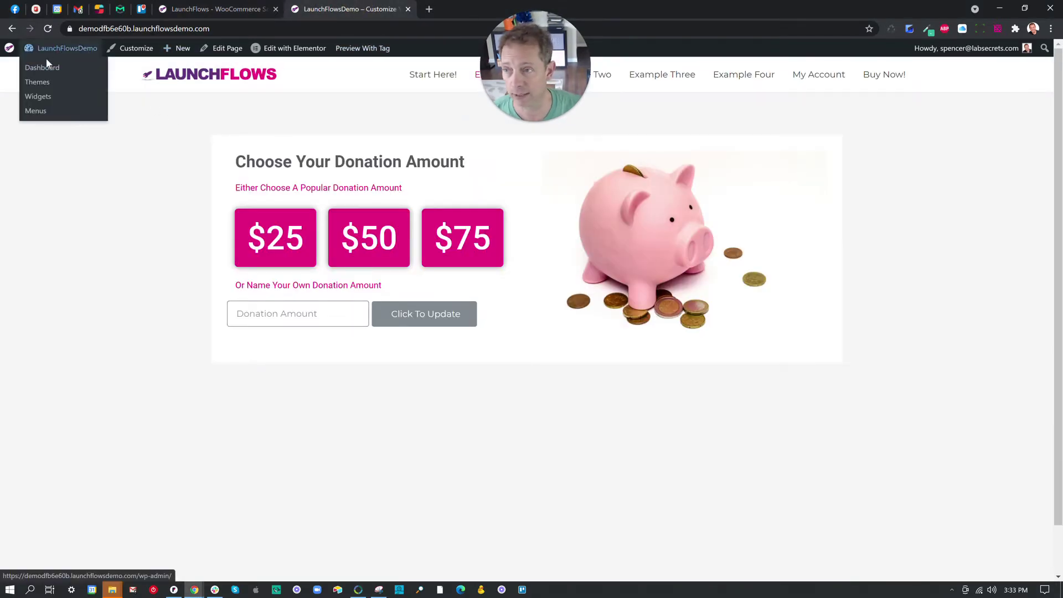
click(44, 67)
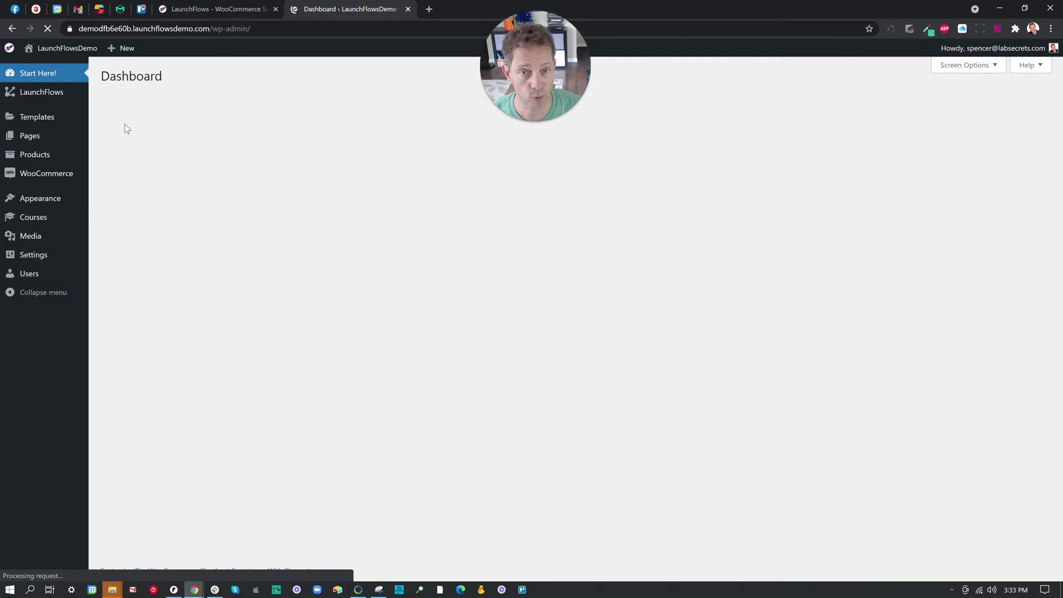
mouse_move(51, 159)
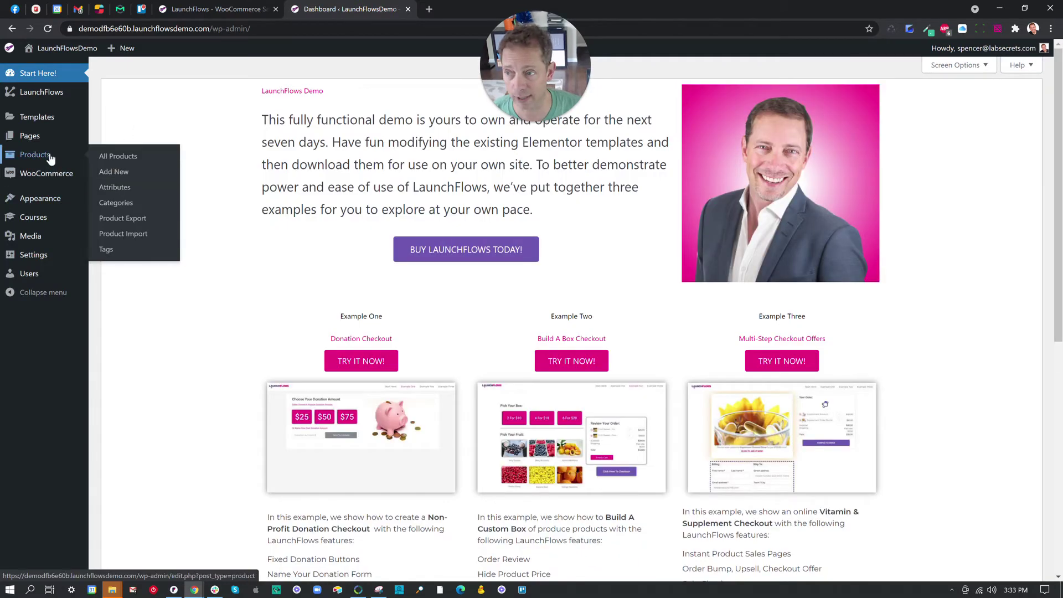
click(122, 172)
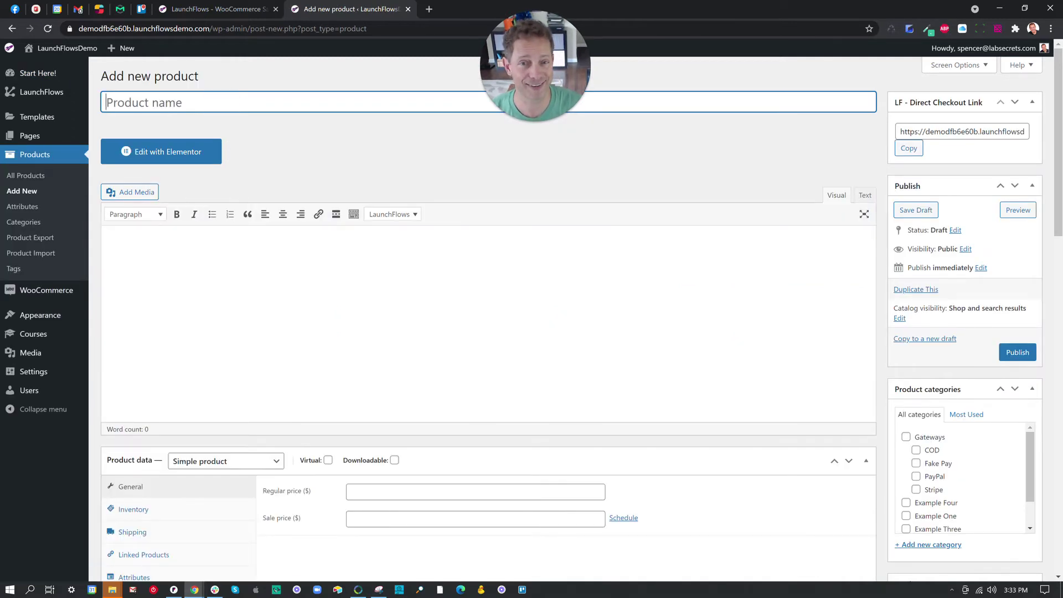
Name the product 'Free Registration', mark it Virtual and set its regular price to 0
text(Free REgi)
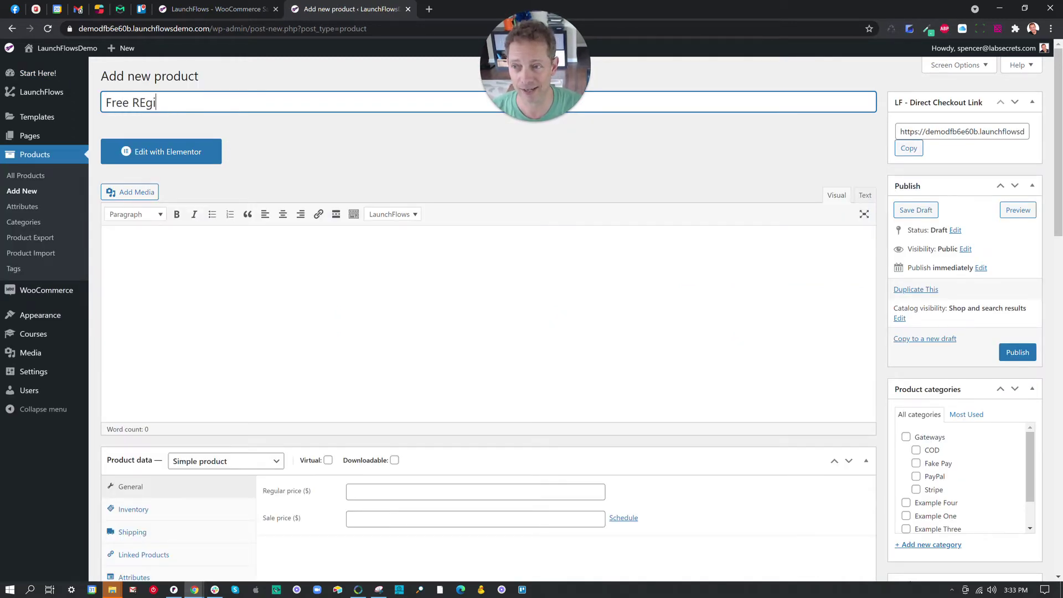
key(BackSpace)
key(BackSpace)
key(BackSpace)
text(egistration)
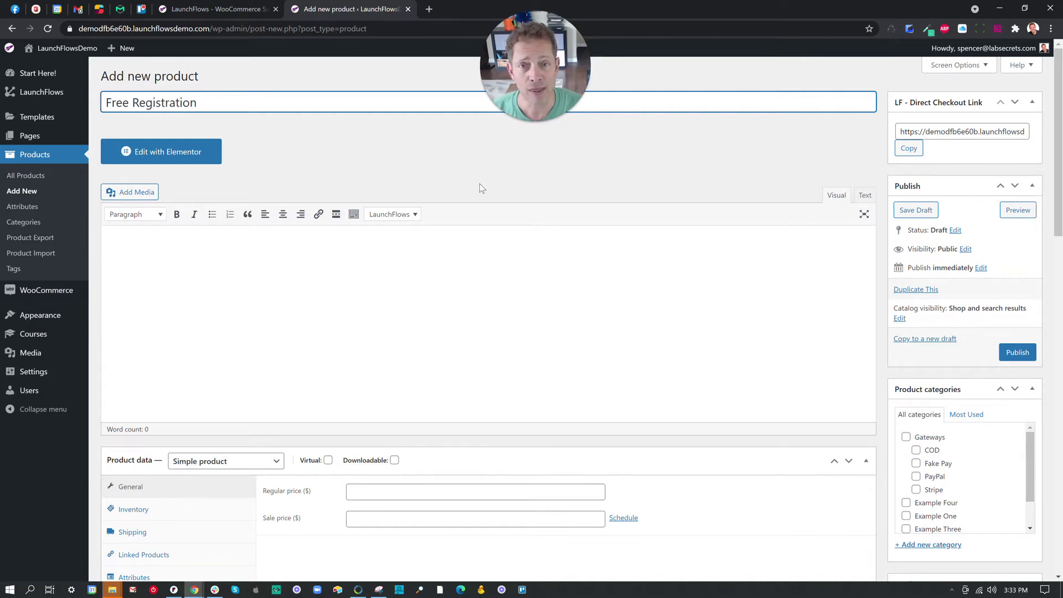
scroll(495, 194, down, 2)
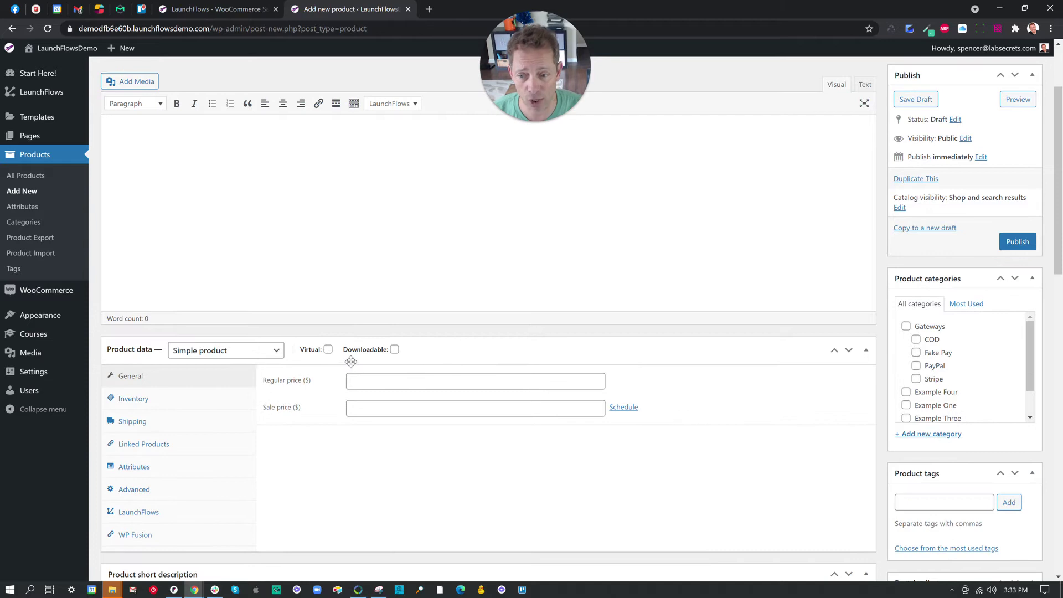
click(328, 350)
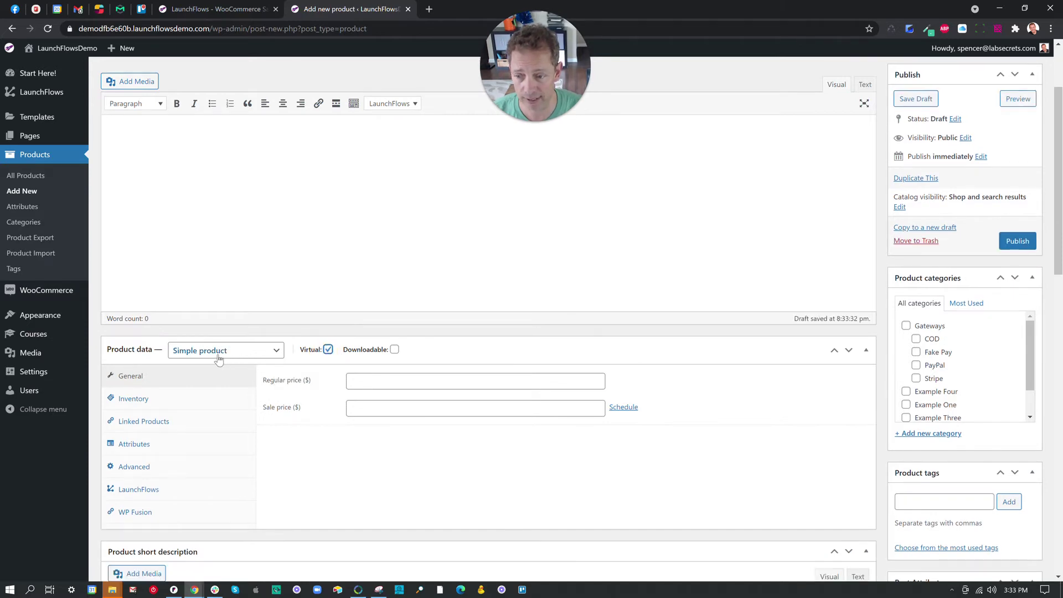
click(361, 381)
text(0)
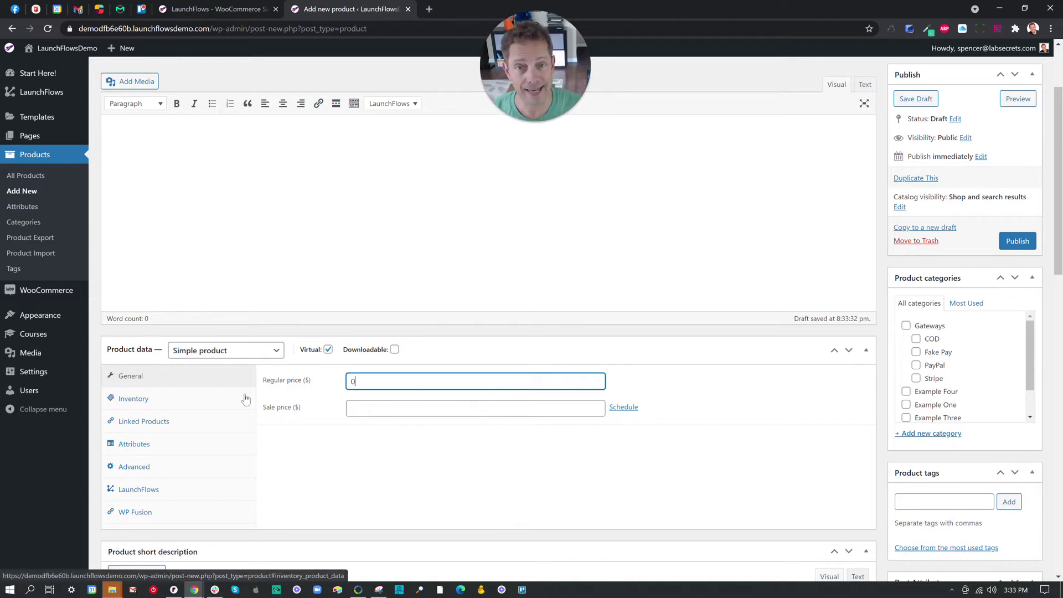
In the LaunchFlows product data, tick Instant Registration and Solo Checkout, then publish the product
click(148, 489)
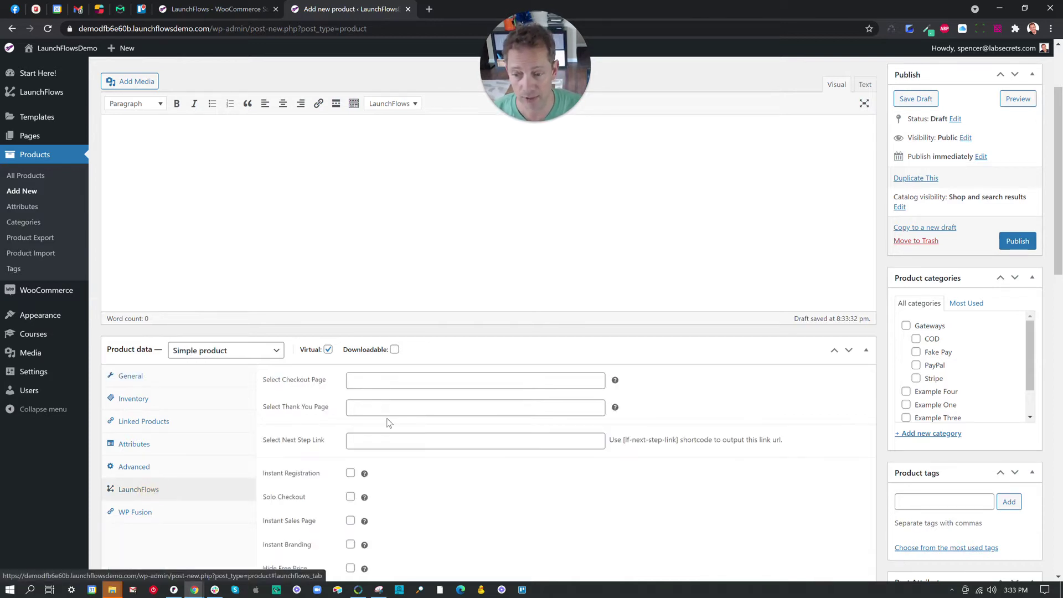
scroll(388, 422, down, 1)
scroll(388, 422, down, 1)
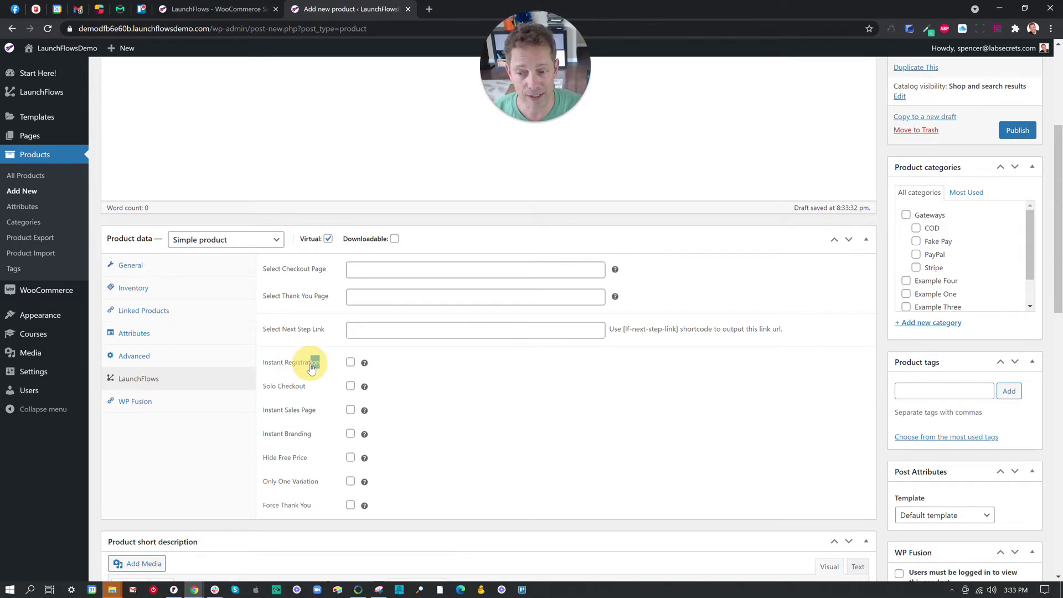
drag(311, 369, 354, 366)
click(352, 365)
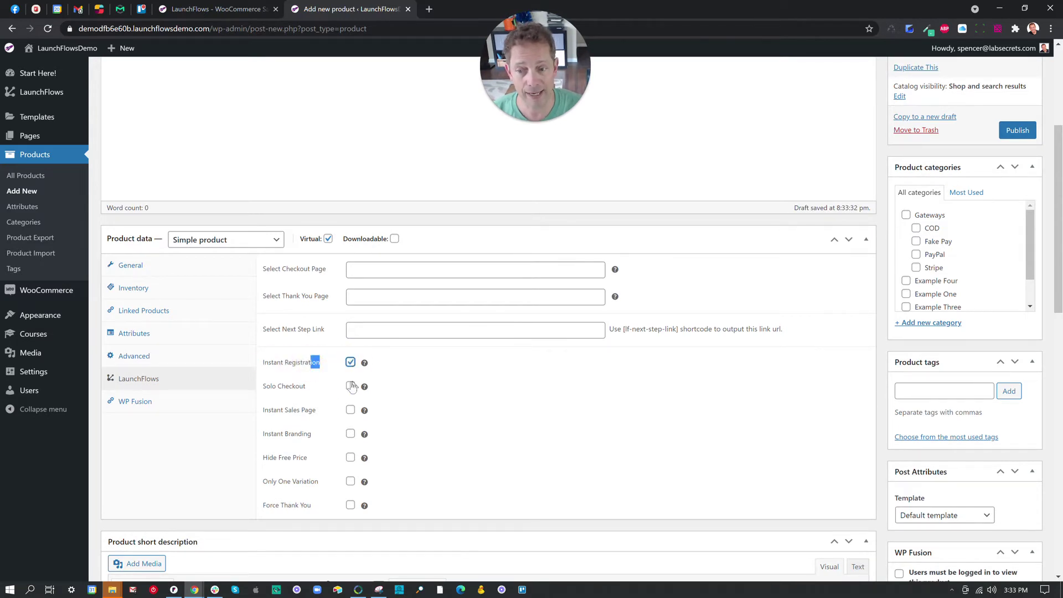
drag(267, 387, 341, 393)
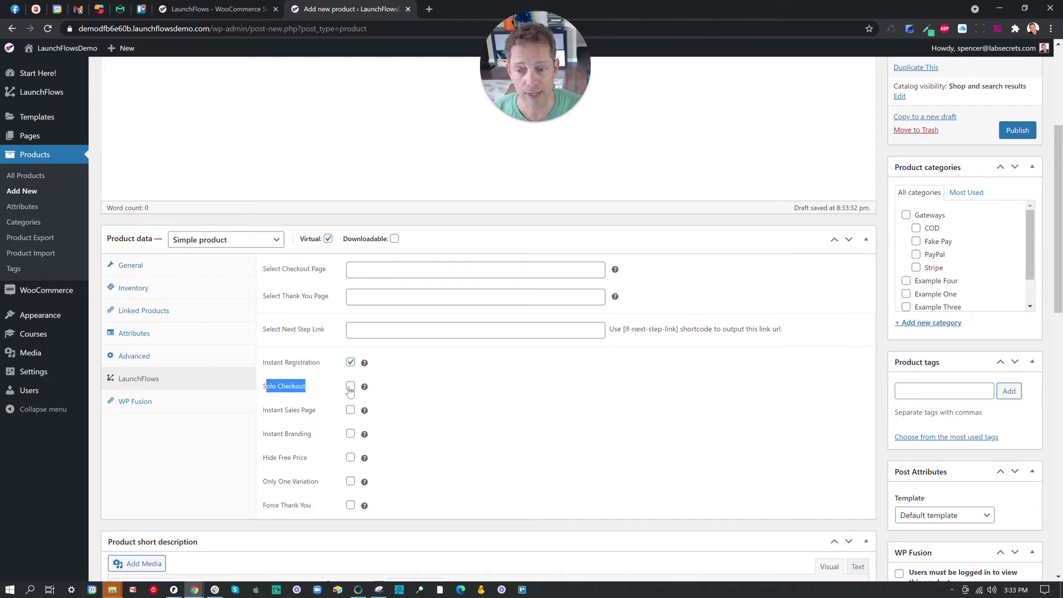
click(350, 387)
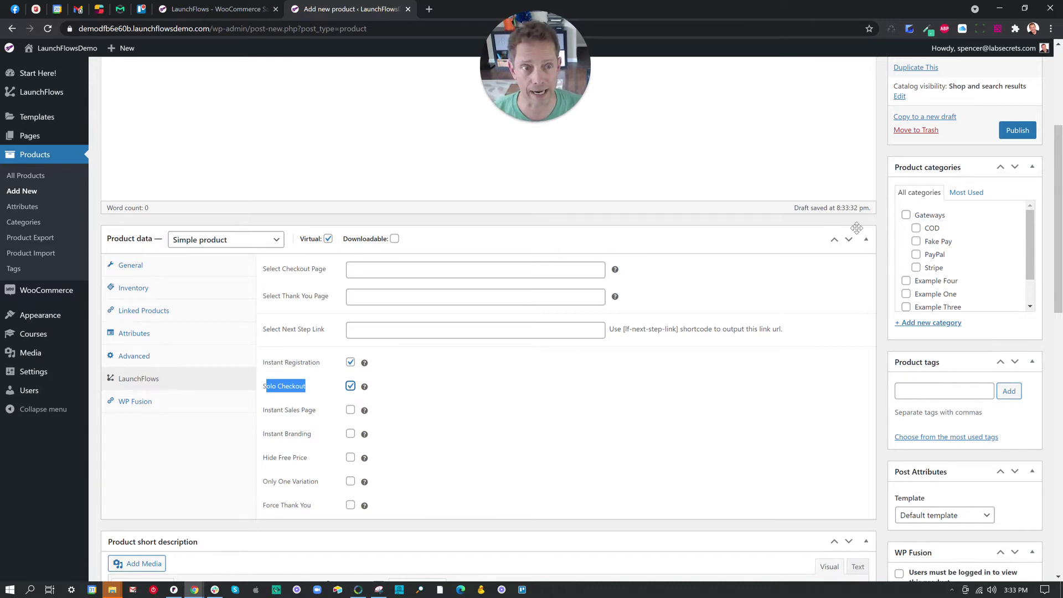
scroll(949, 176, up, 4)
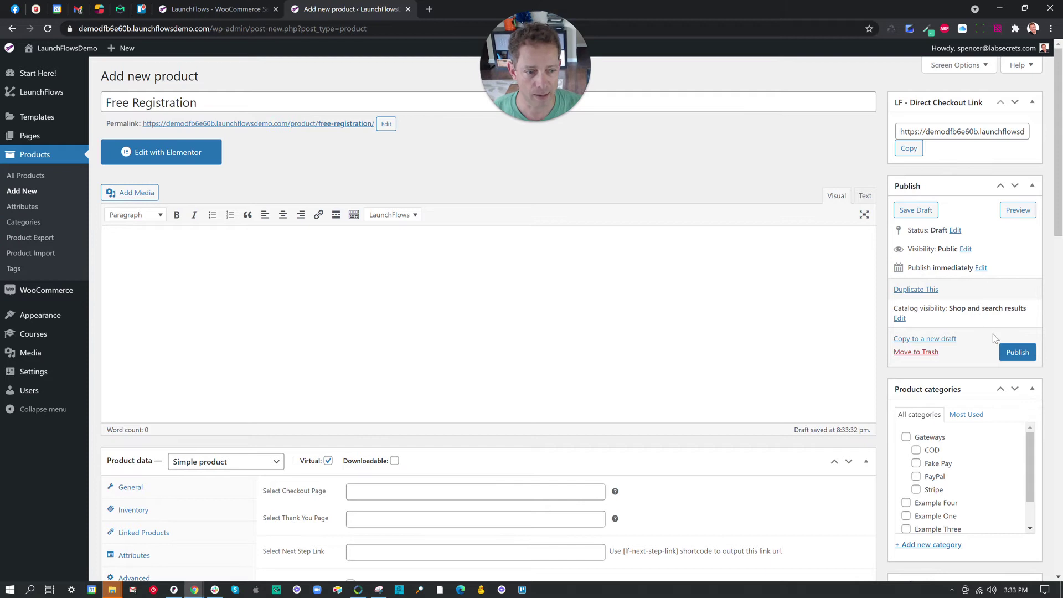
click(1007, 354)
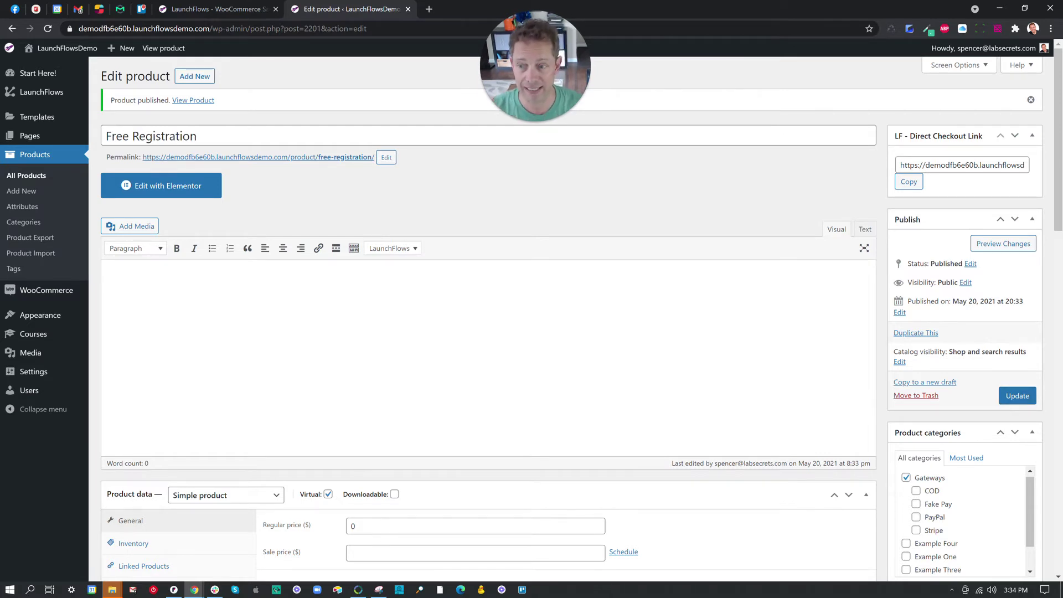
Open Pages > Add New in a new browser tab and switch to that page editor
mouse_move(29, 137)
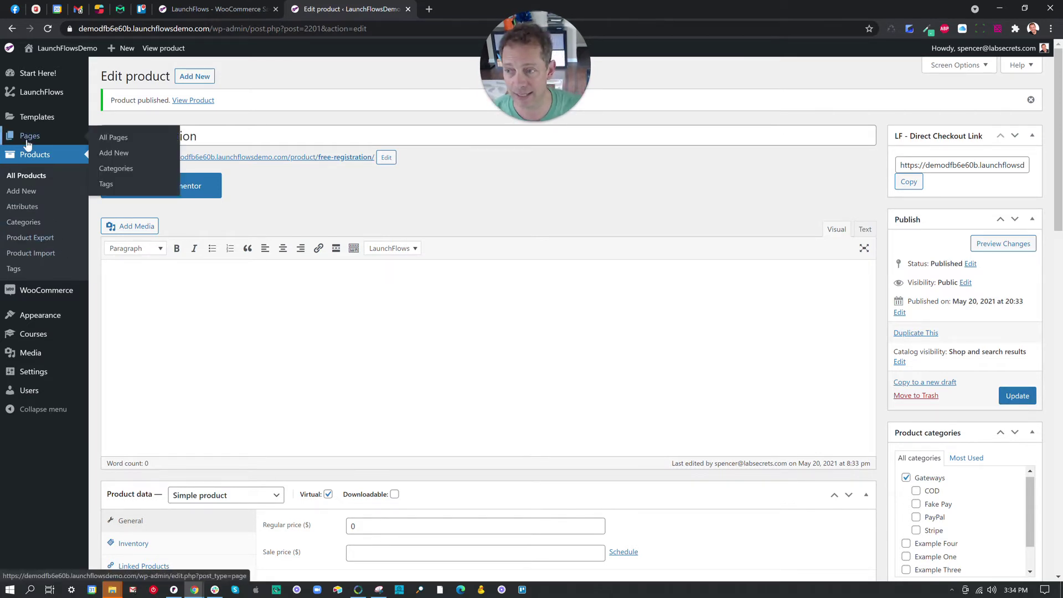
right_click(108, 157)
click(133, 165)
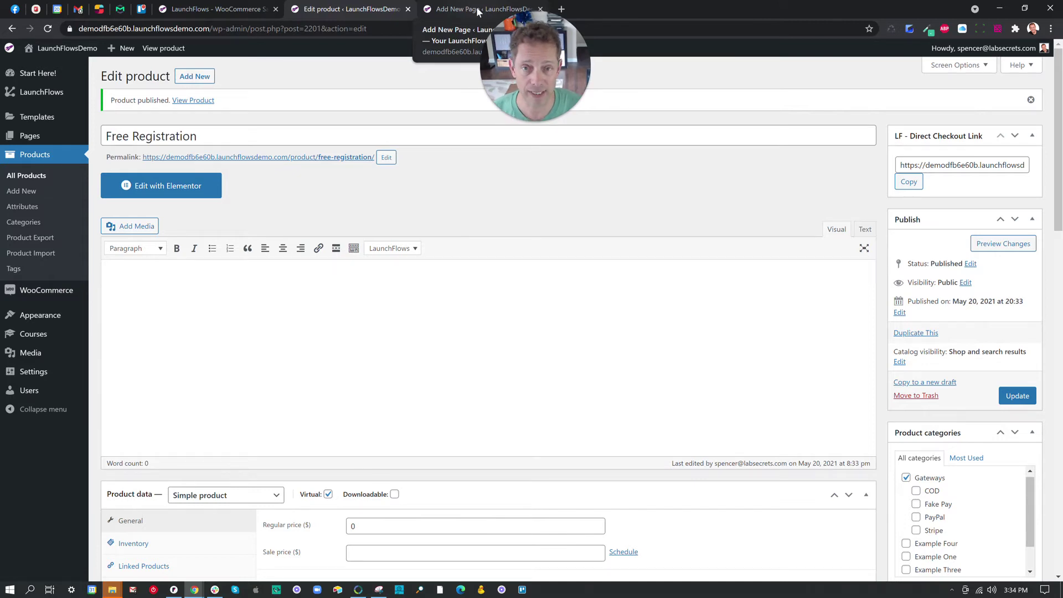
click(478, 10)
Title the page 'Free Registration Page', set checkout button text 'Register Now, It's FREE!!', and publish
click(179, 103)
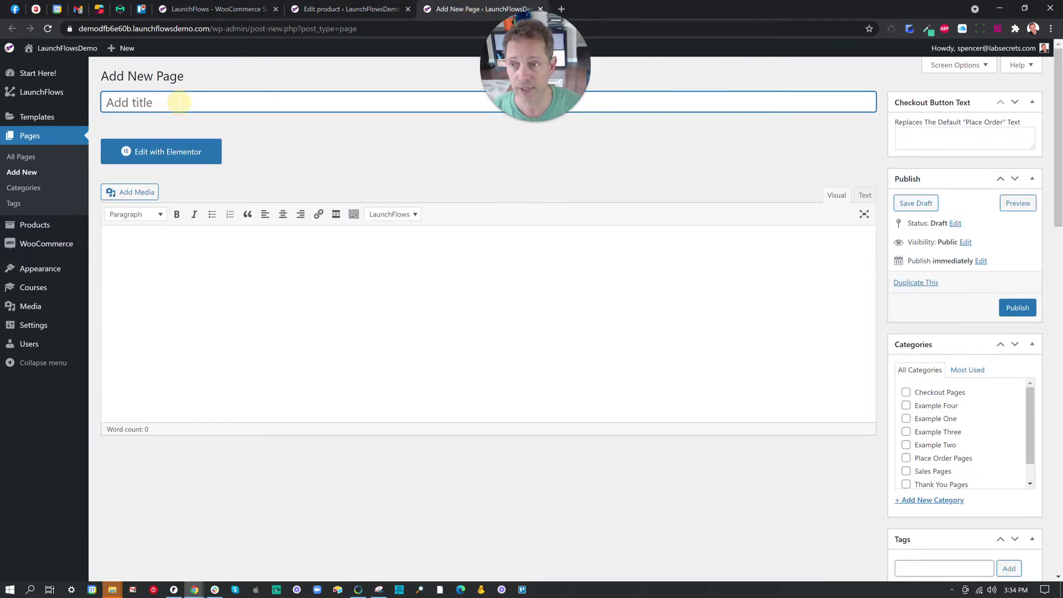
text(F)
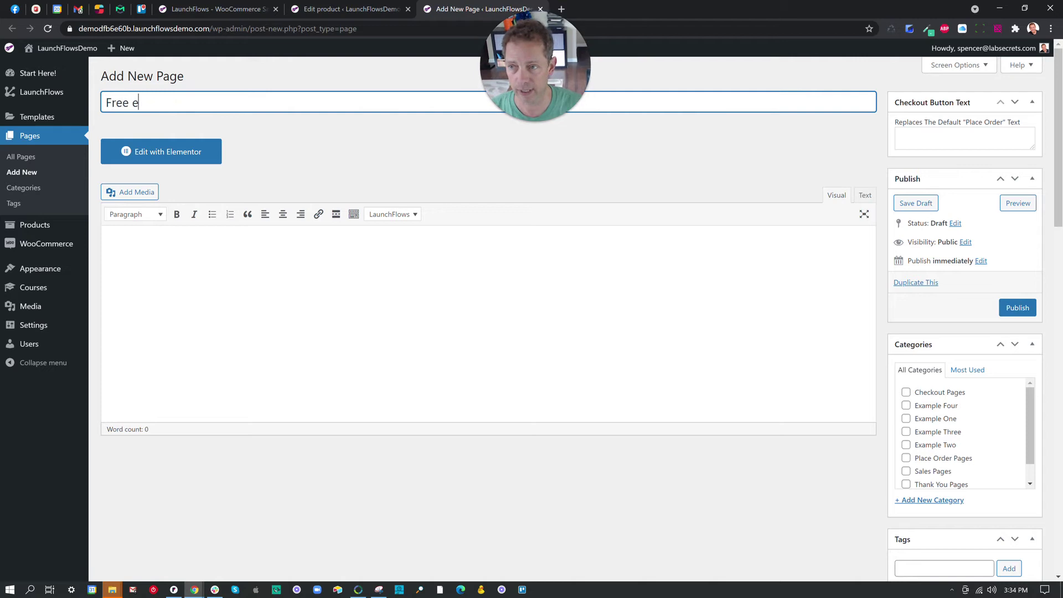
text(ree Registration Page)
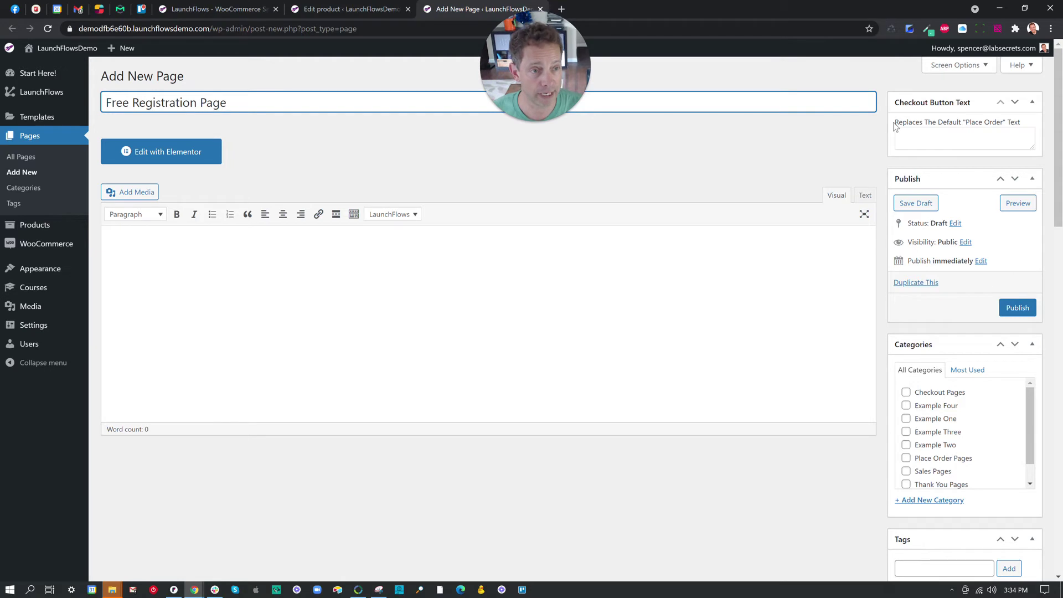
drag(896, 127, 1011, 131)
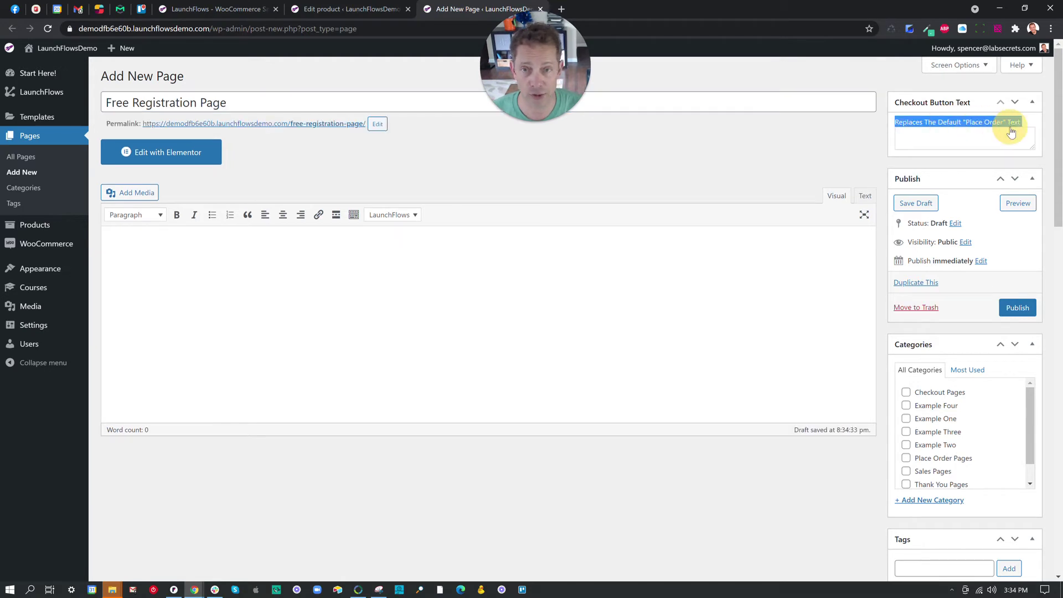
click(967, 142)
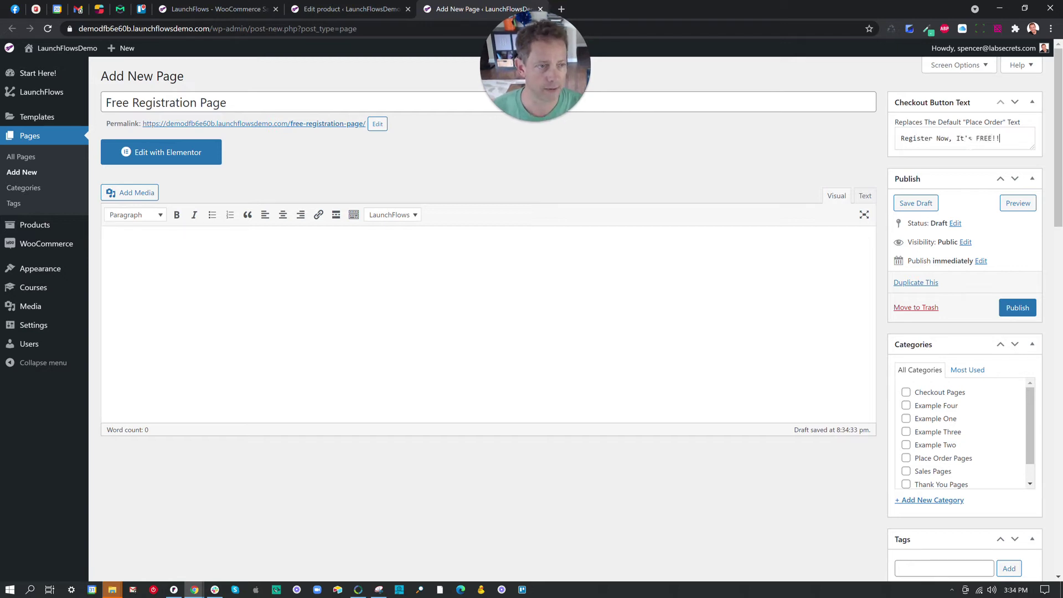
click(1016, 308)
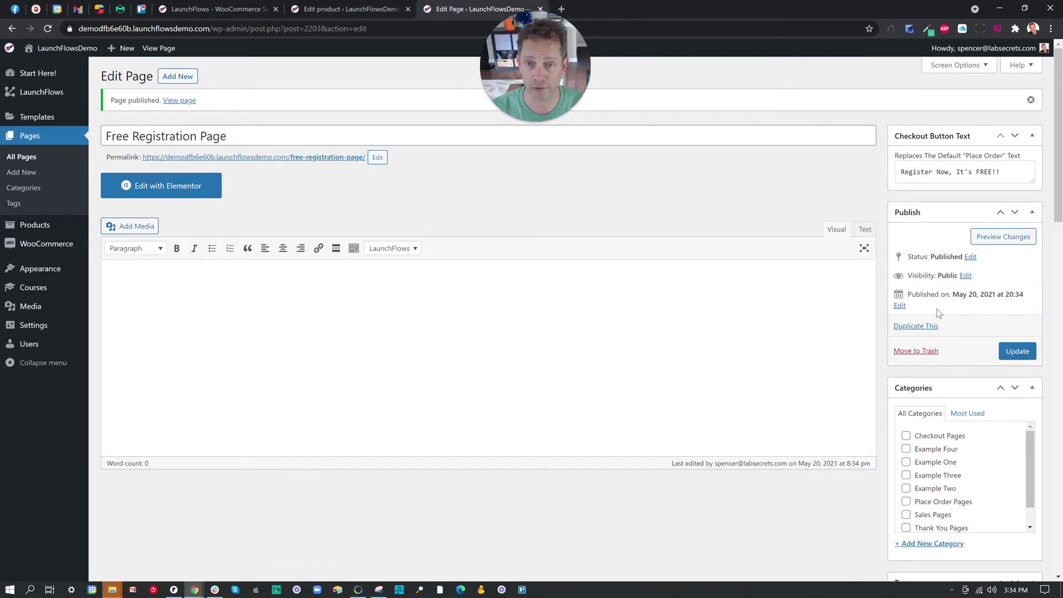
Give the page the LaunchFlows Full Width template, update it, and return to the product editor
scroll(929, 309, down, 8)
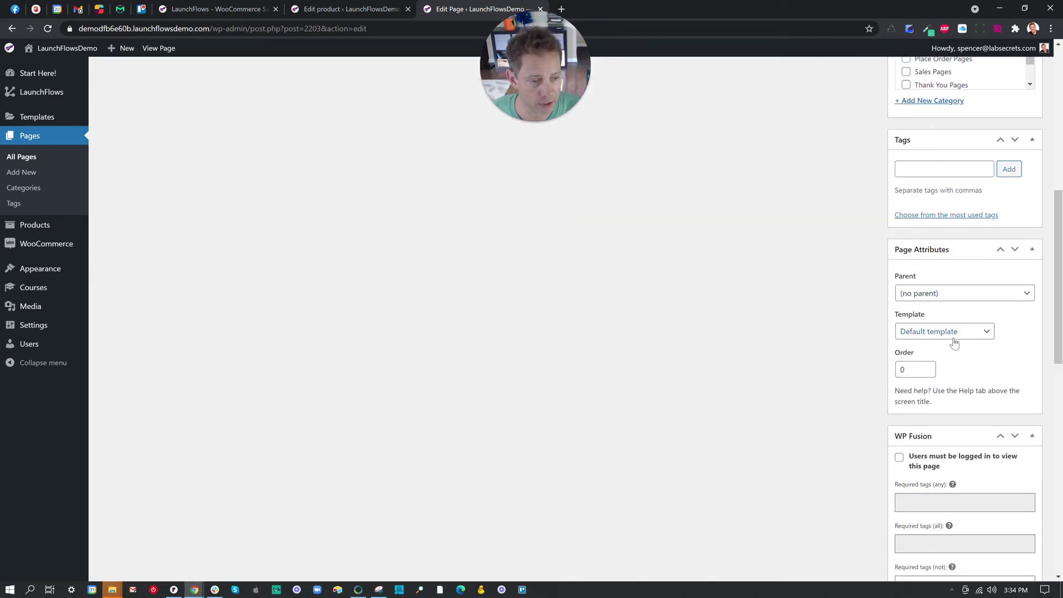
click(954, 342)
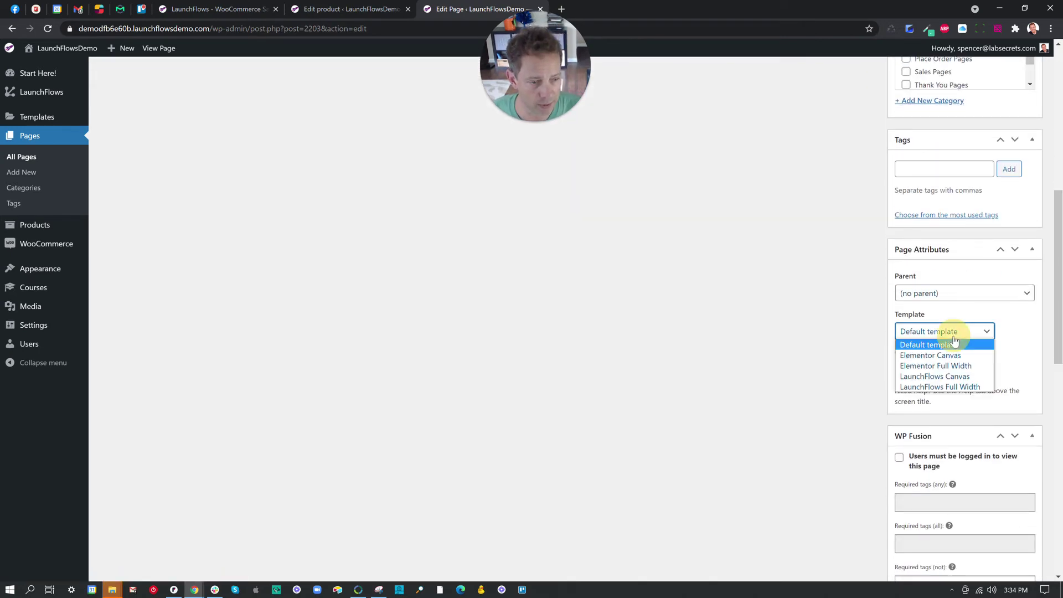
click(962, 387)
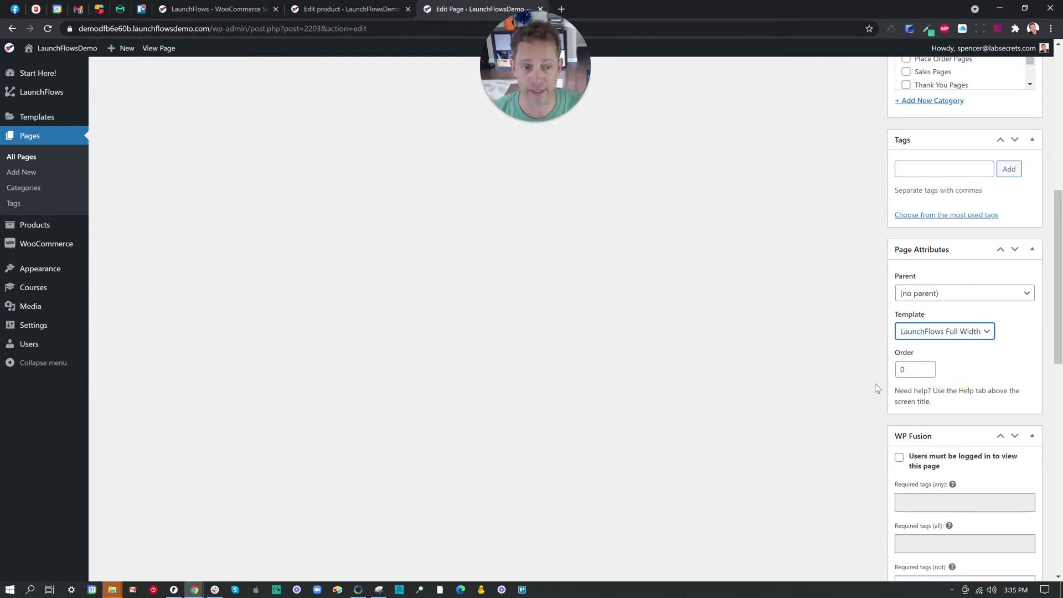
scroll(963, 332, up, 8)
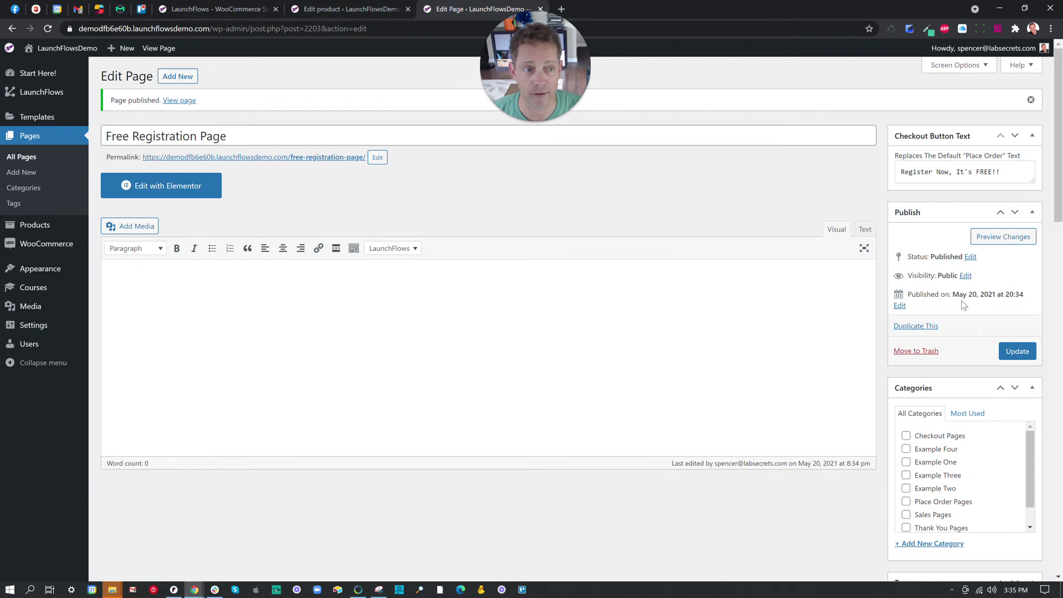
click(1017, 351)
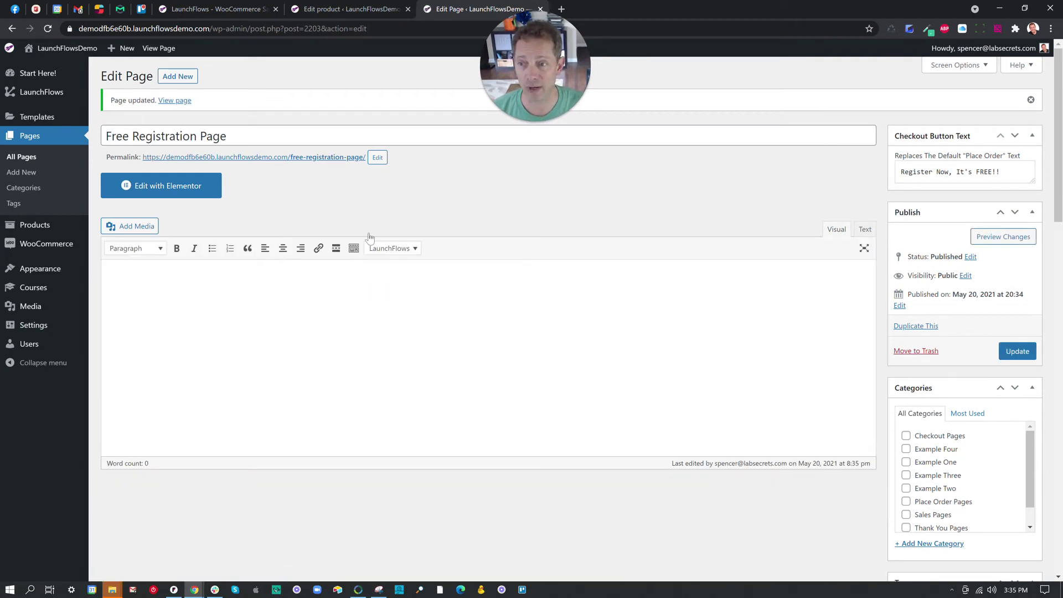
click(343, 12)
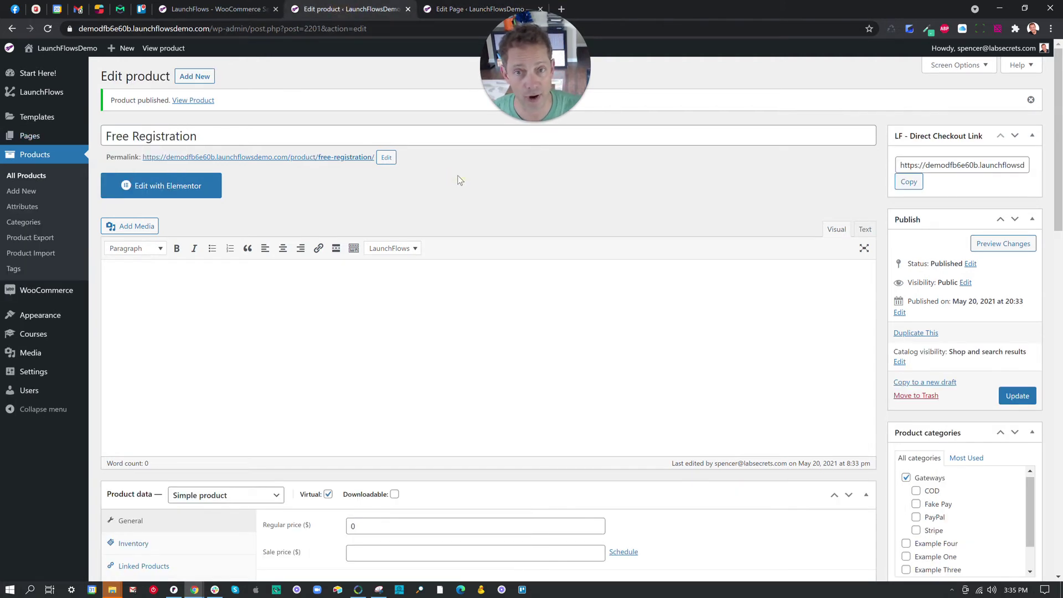
click(48, 28)
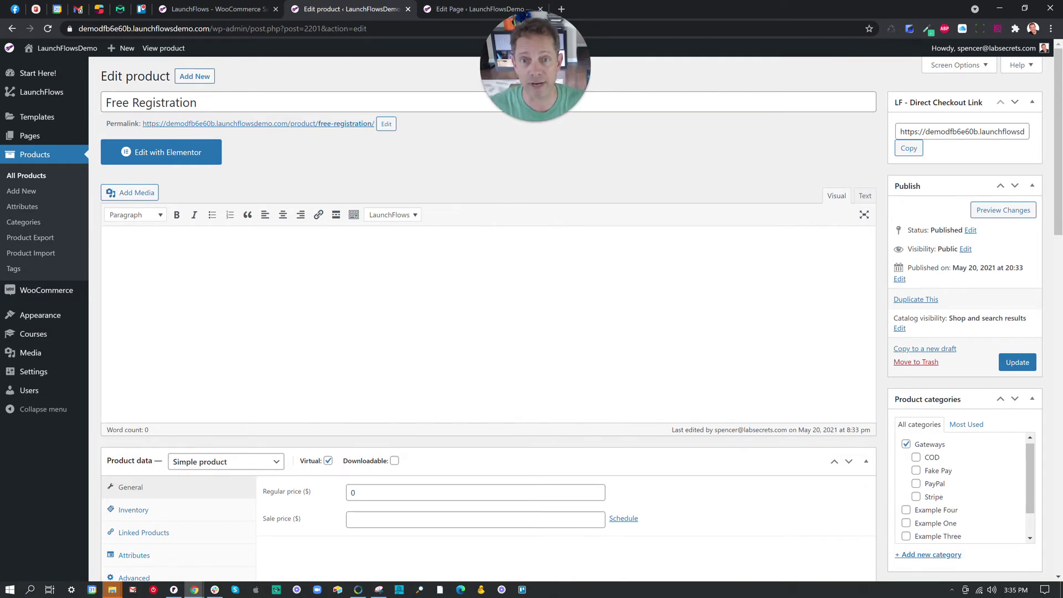
scroll(432, 336, down, 4)
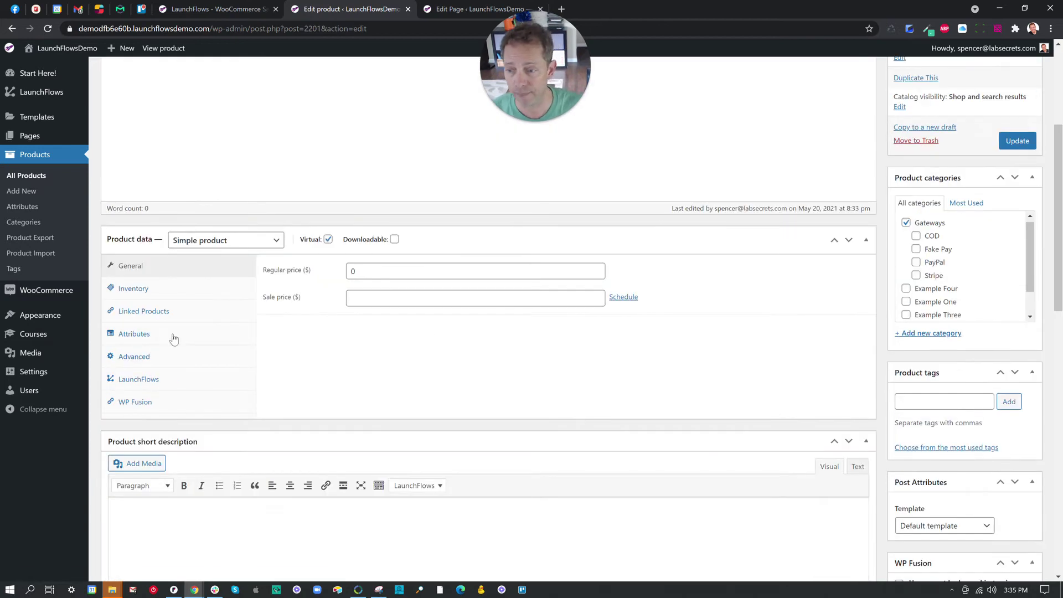
click(139, 381)
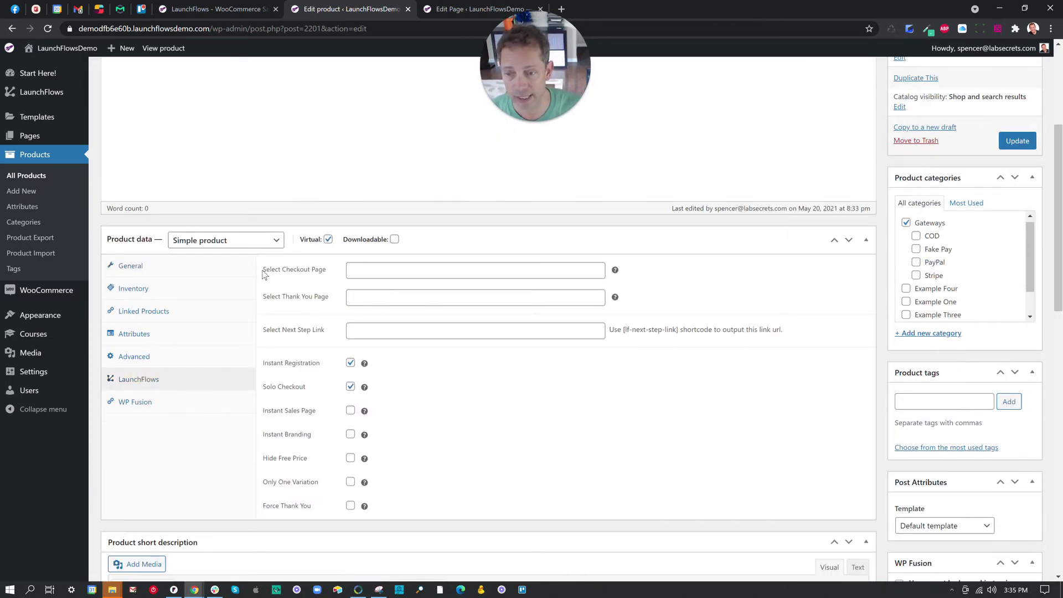
Search 'regi', pick Free Registration Page as the product's LaunchFlows checkout page, and update the product
drag(327, 270, 285, 271)
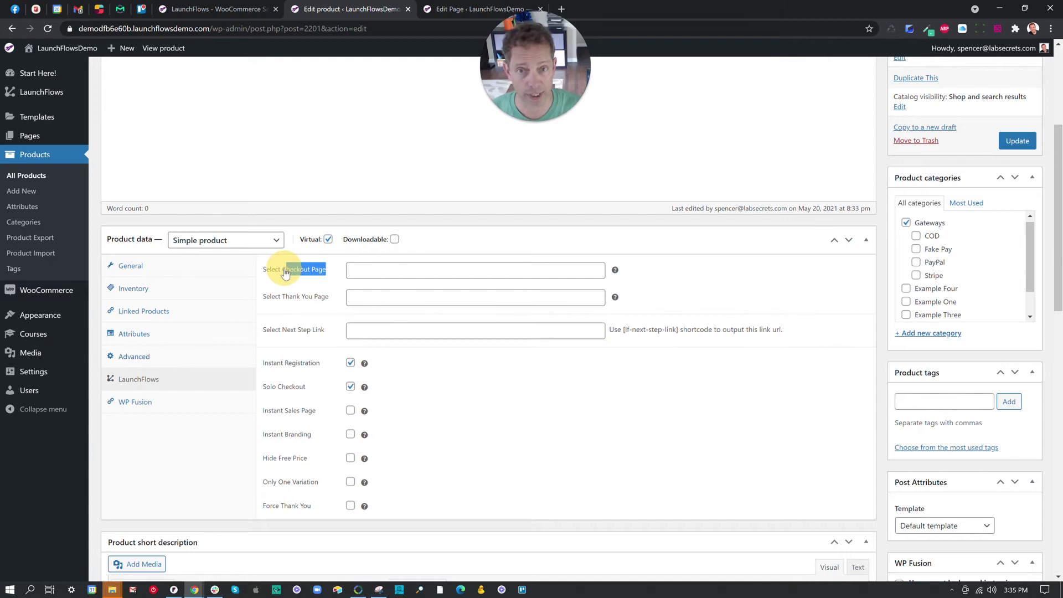
click(367, 272)
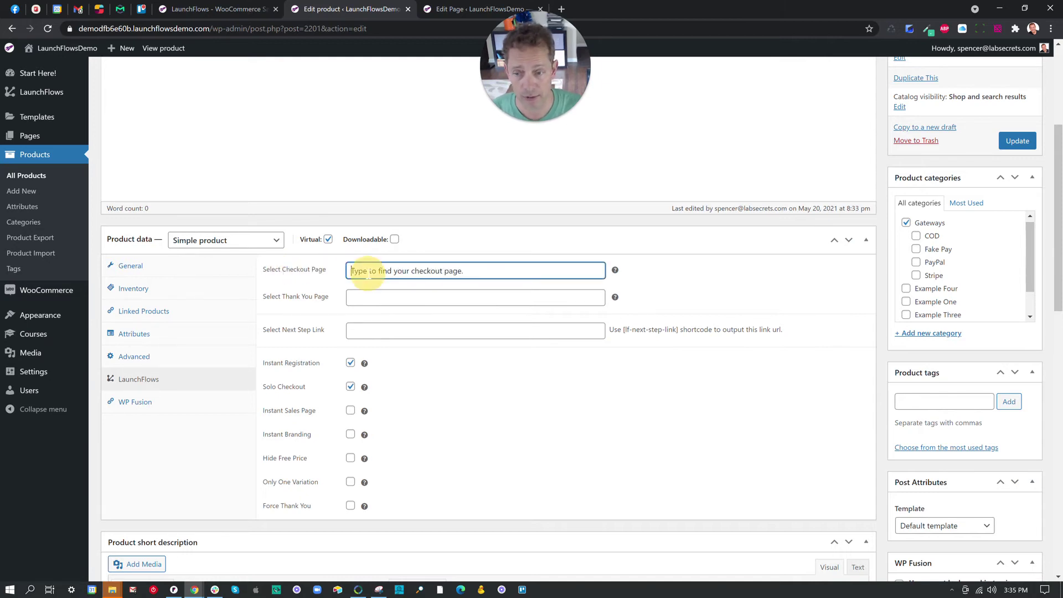
text(int)
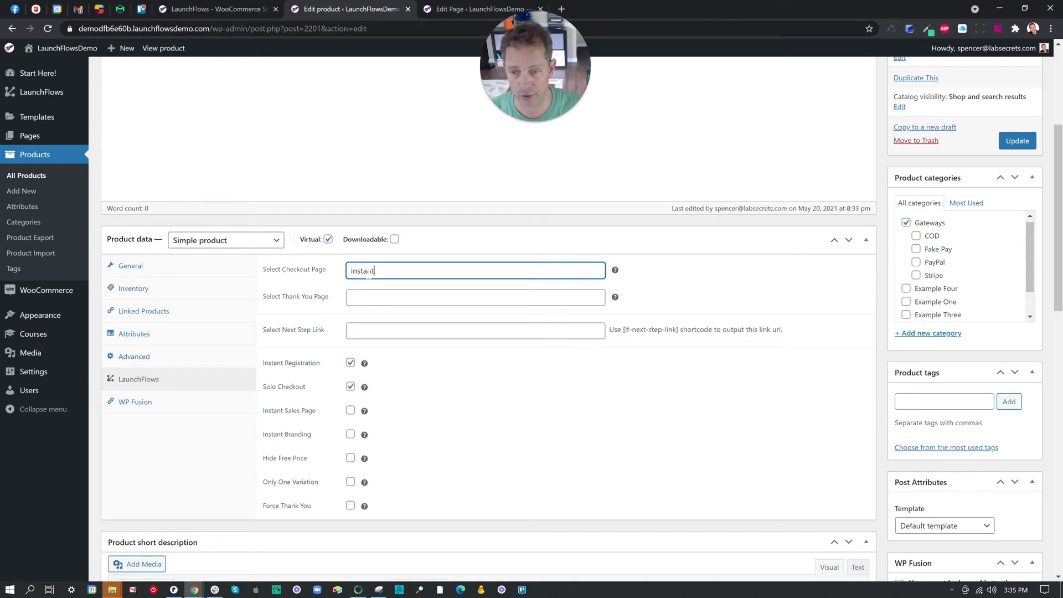
click(305, 270)
text(regist)
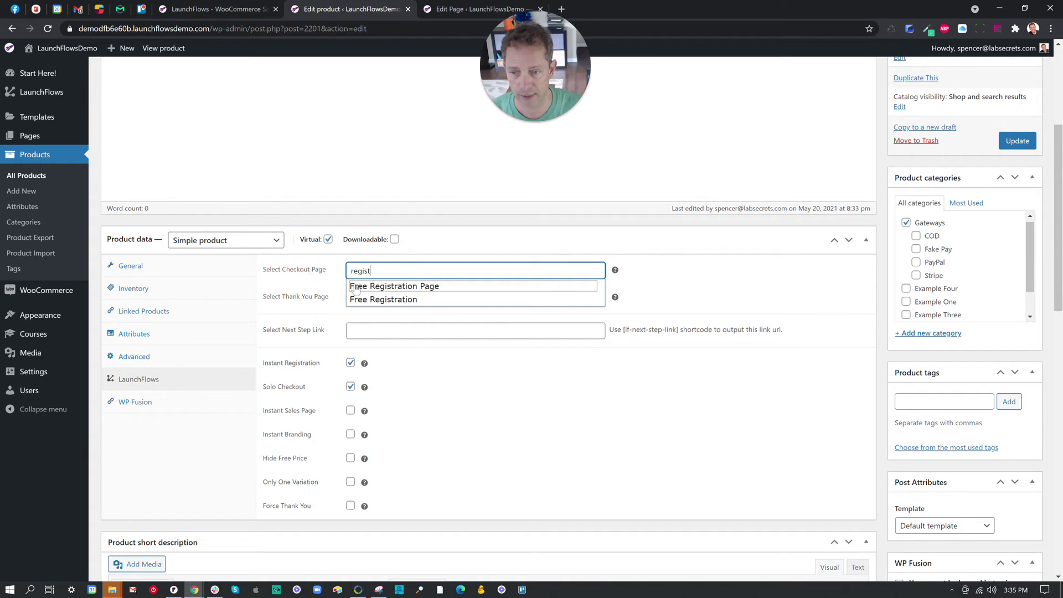
click(364, 286)
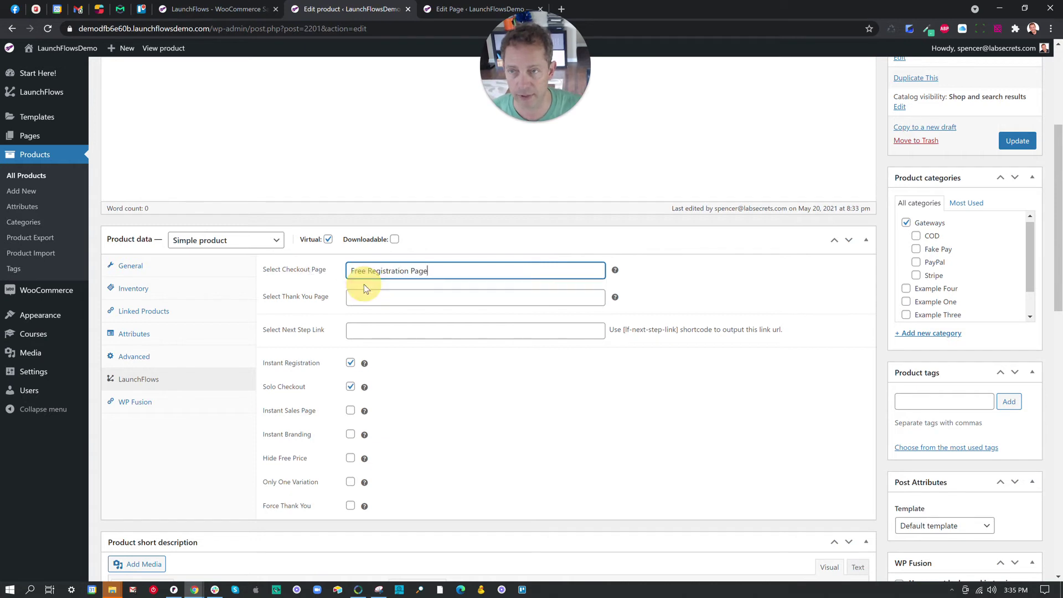
click(471, 8)
click(368, 12)
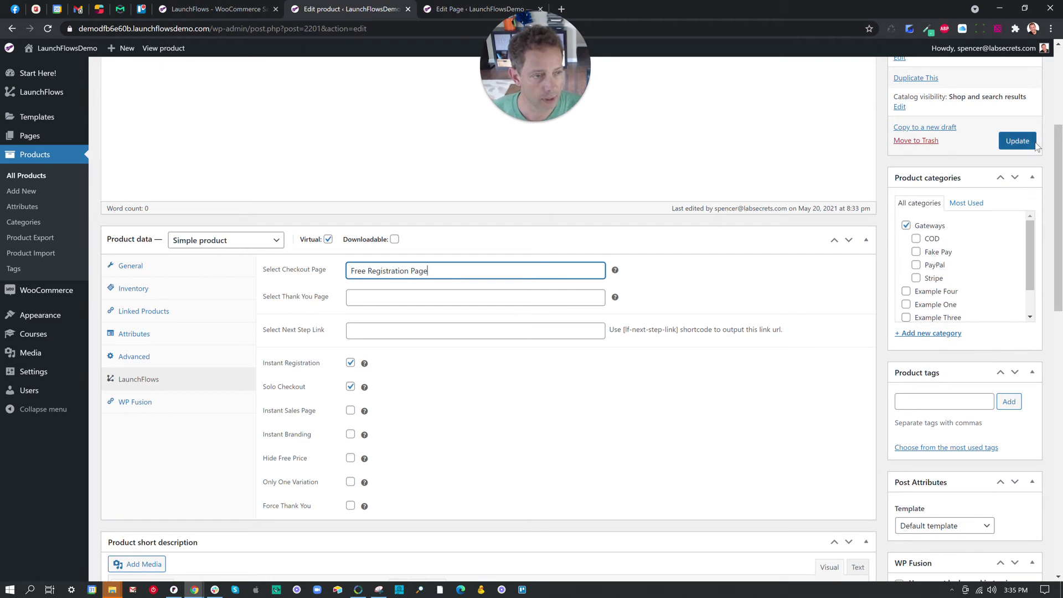
click(1017, 140)
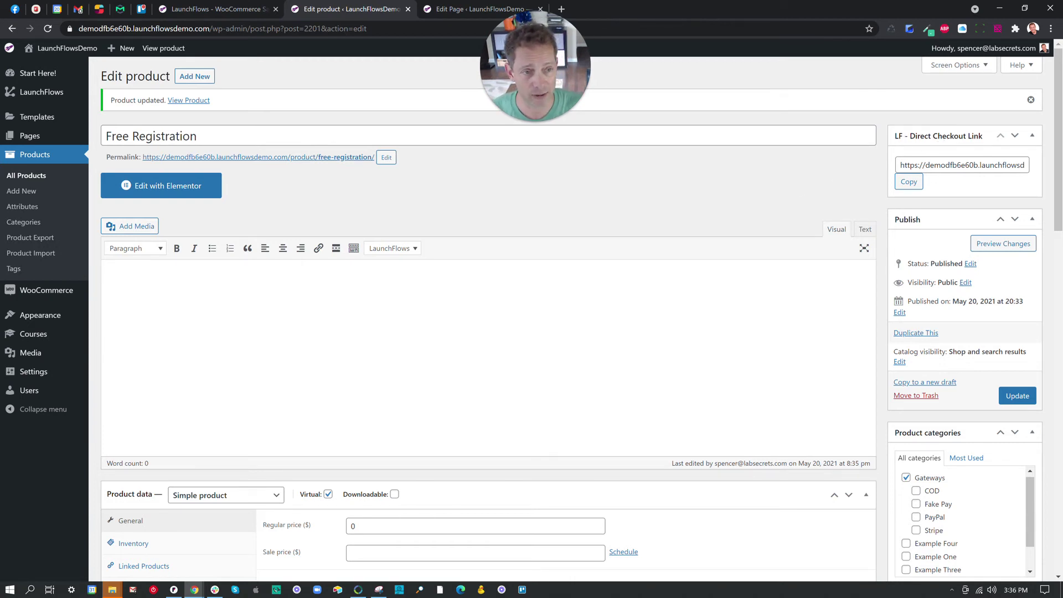
Copy the LF - Direct Checkout Link and load it in a new Chrome incognito window
click(909, 183)
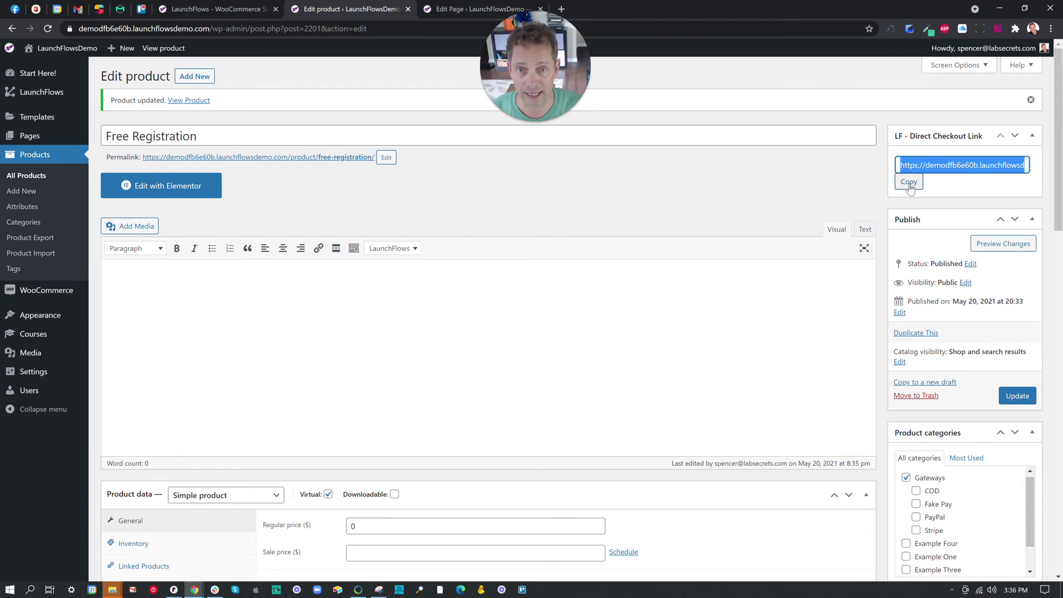
click(1051, 28)
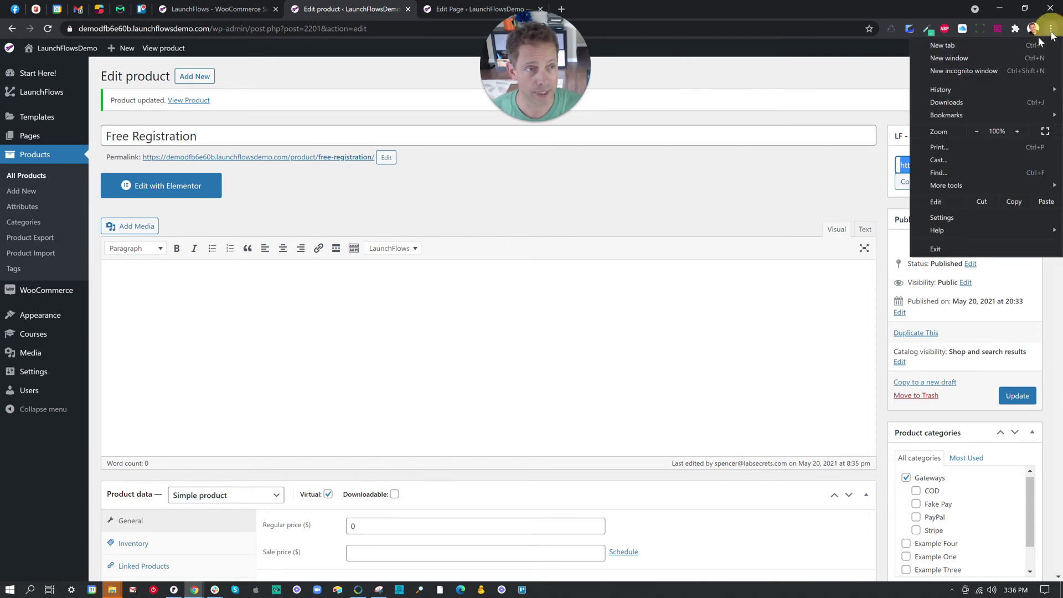
click(991, 72)
key(ctrl+v)
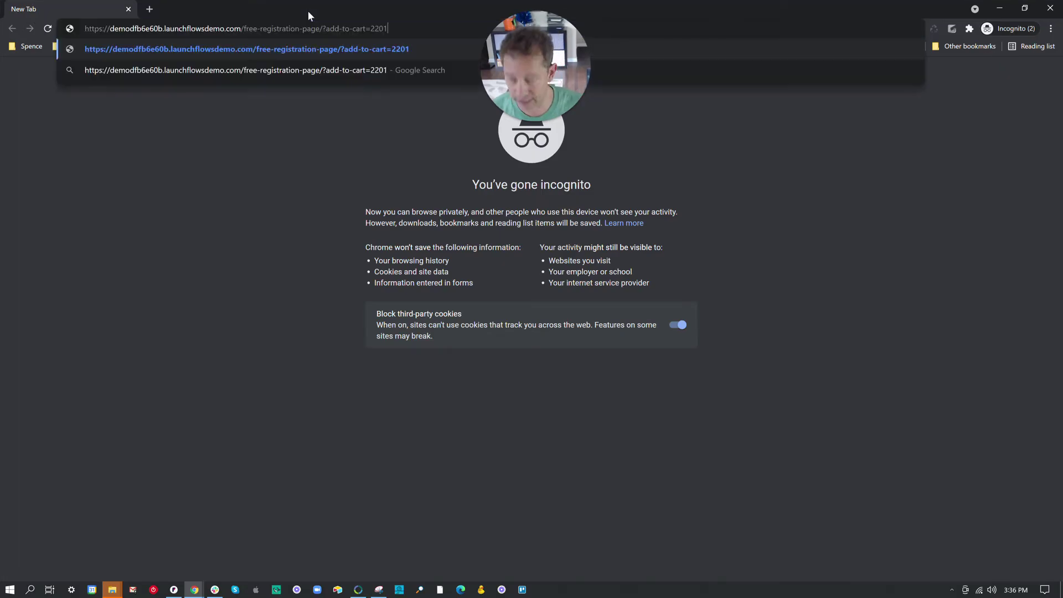
key(Return)
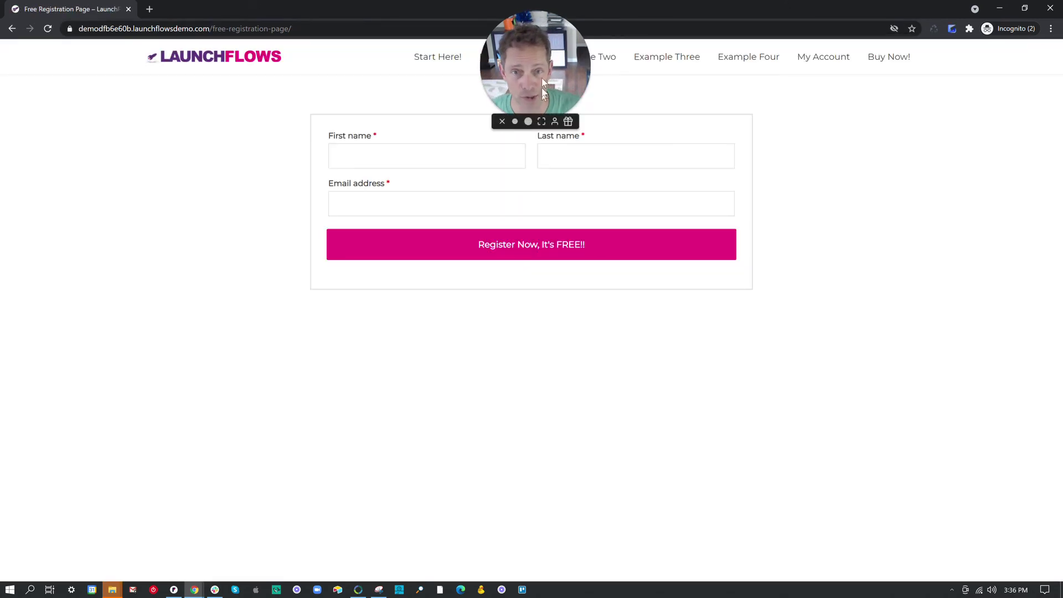
drag(542, 79, 900, 159)
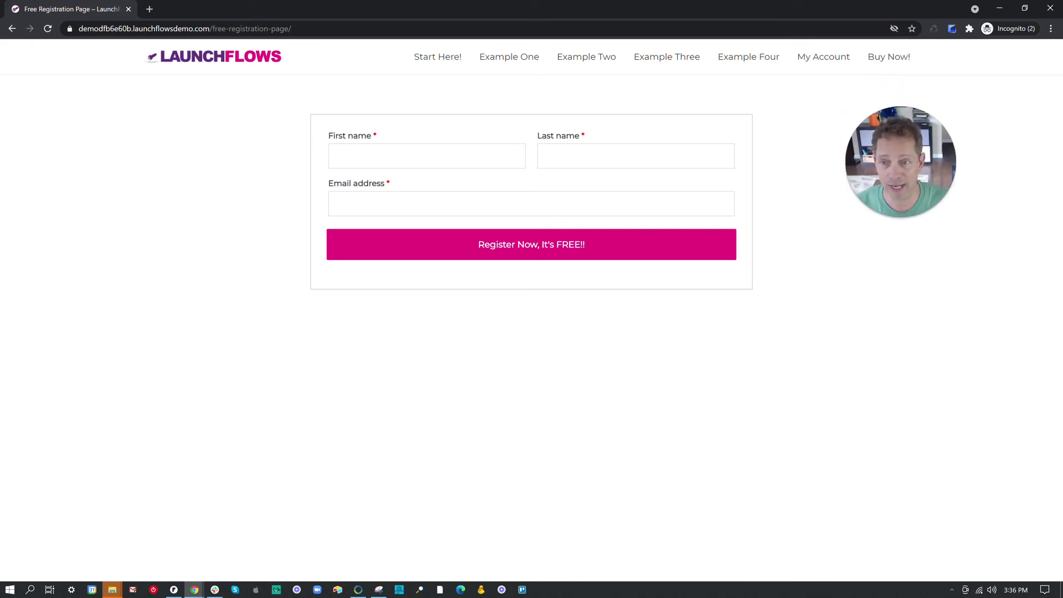
Fill the registration form with first name Test, last name User and a test e-mail address
click(393, 153)
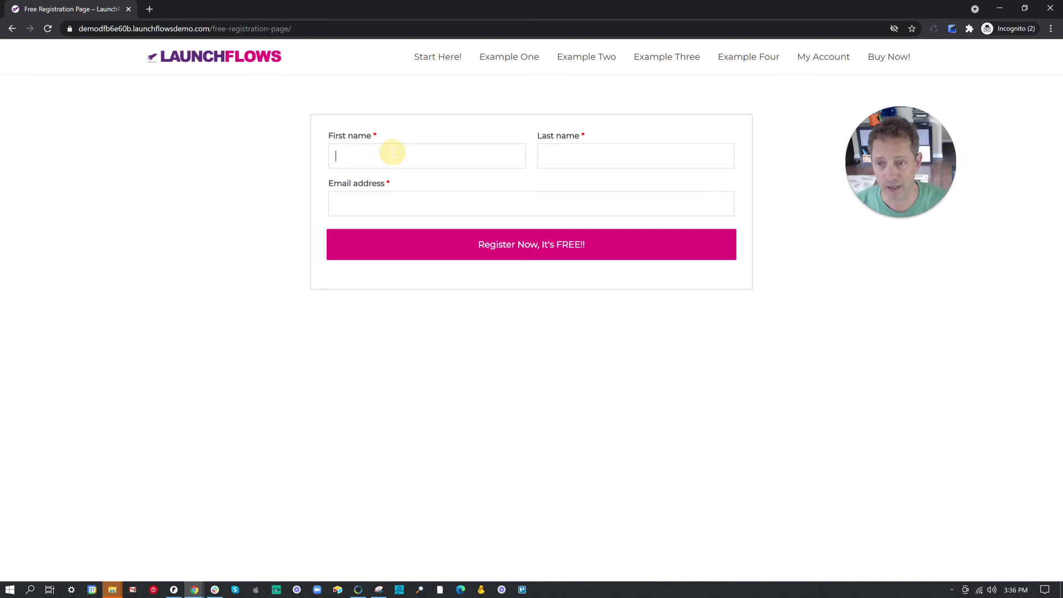
text(Test)
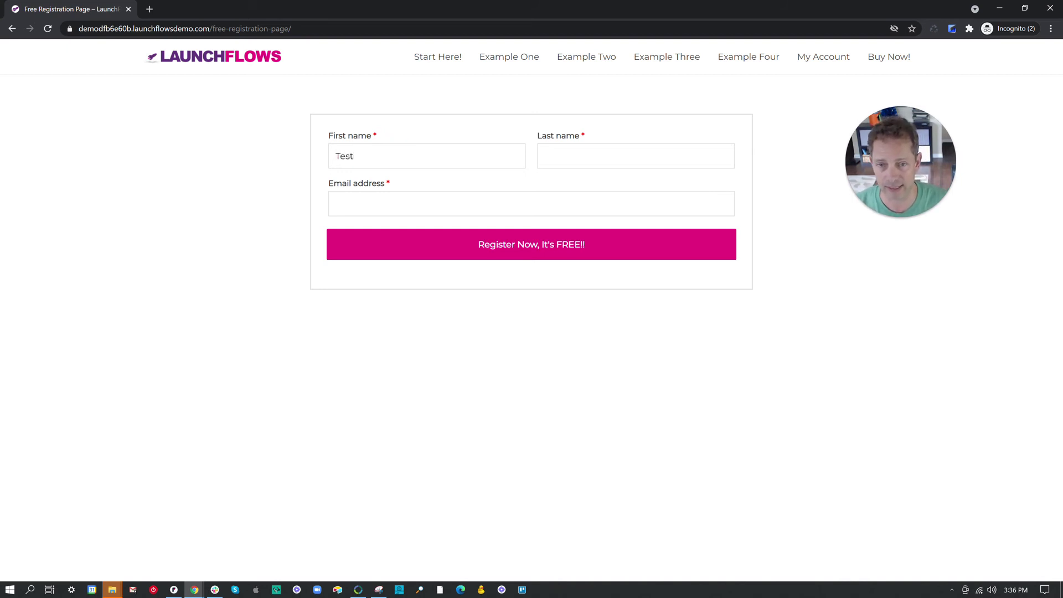
text(U)
key(Tab)
key(shift+Tab)
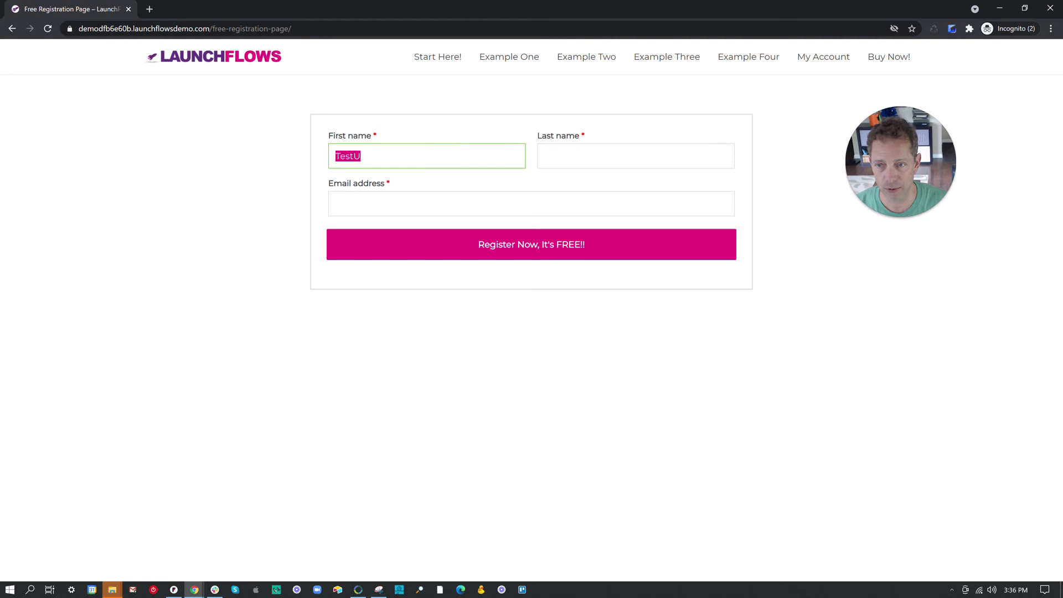
text(Test)
key(Tab)
text(User)
key(Tab)
text(testuser@)
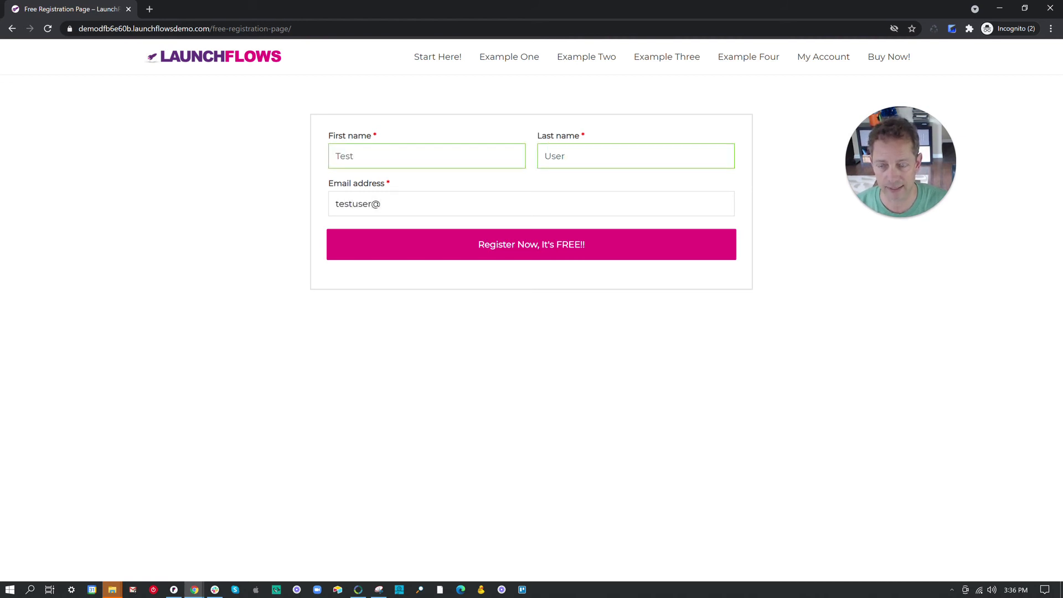
text(bla n)
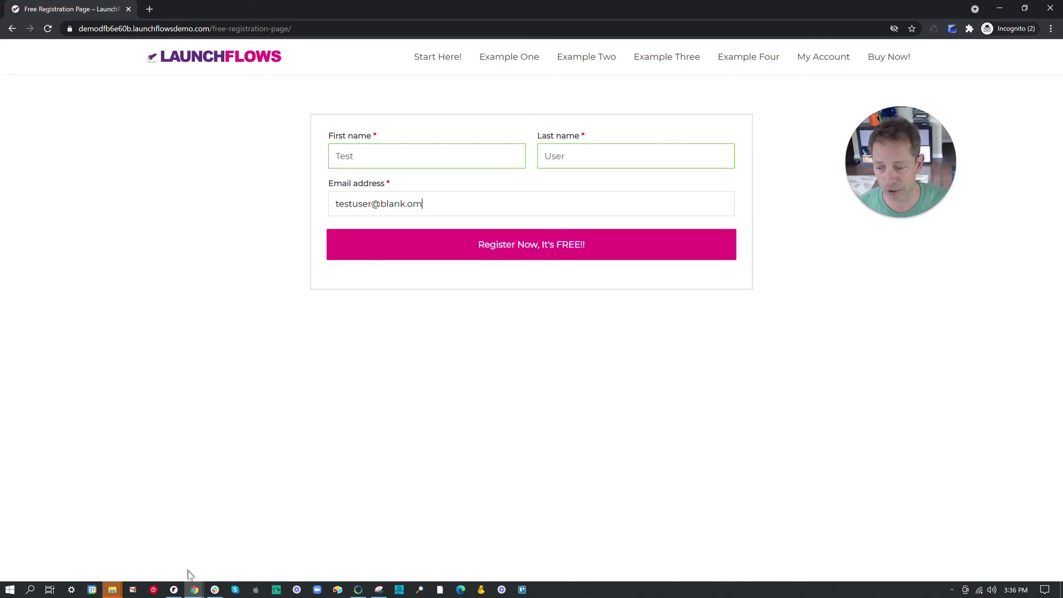
Check the Instant Registration window, then switch back to the Edit product window
click(194, 589)
click(181, 555)
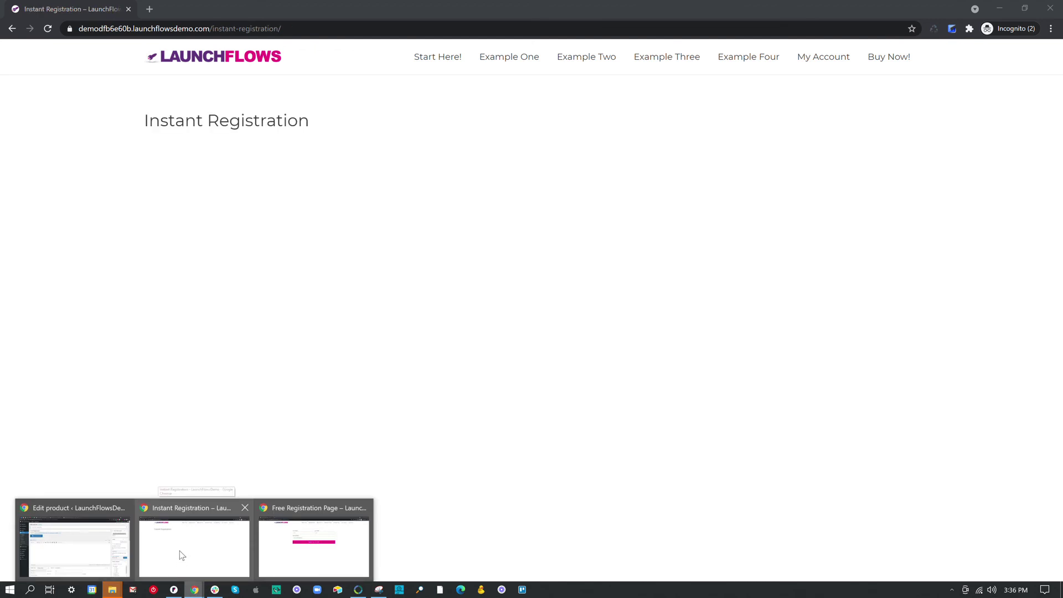
click(188, 590)
click(113, 557)
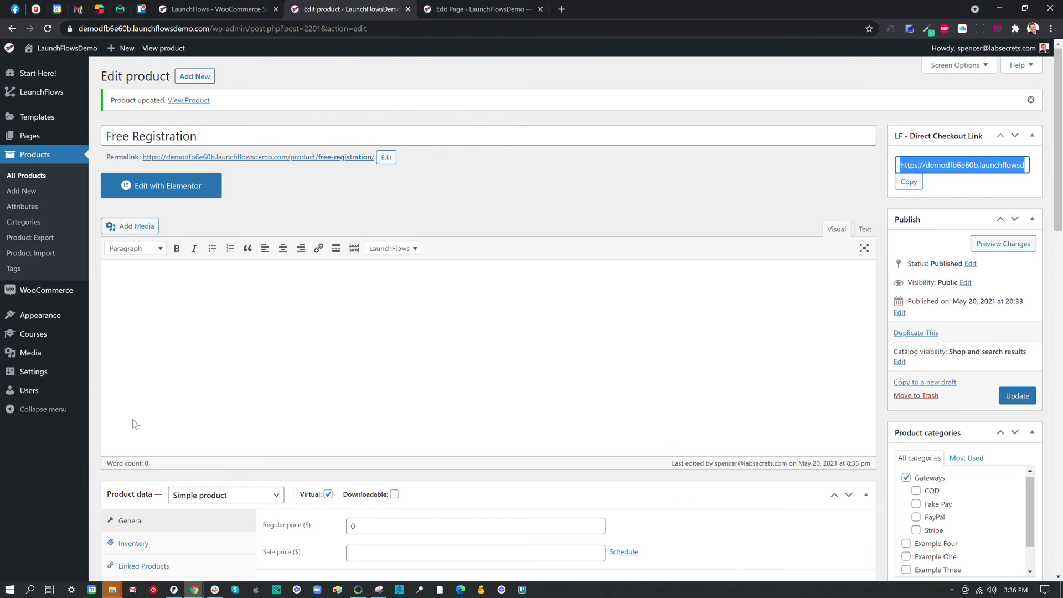
Review the free order and Free Order Emails settings in LaunchFlows options, then go to WooCommerce Orders
mouse_move(48, 93)
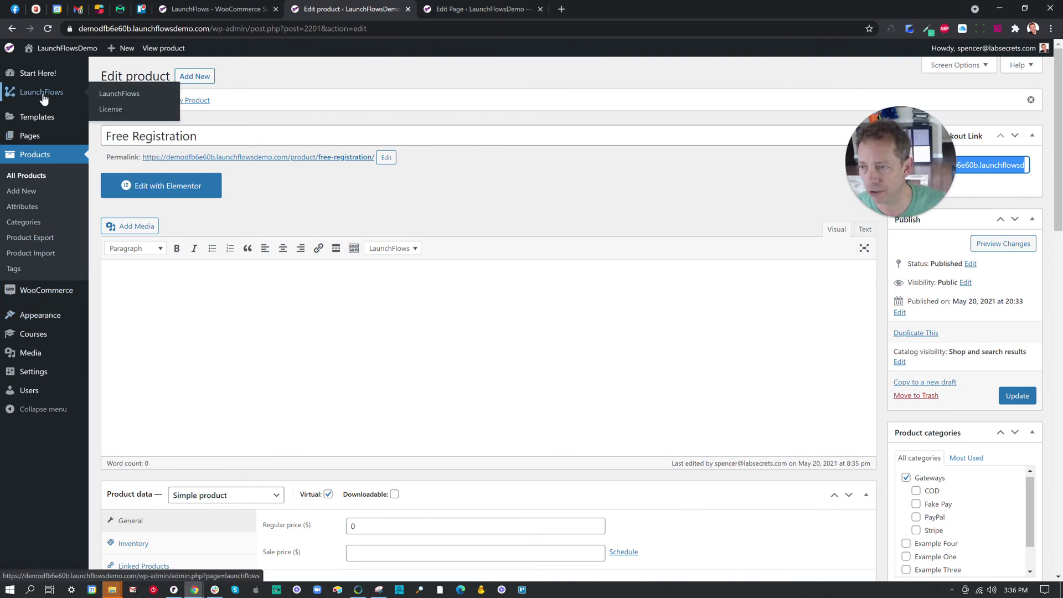
click(117, 94)
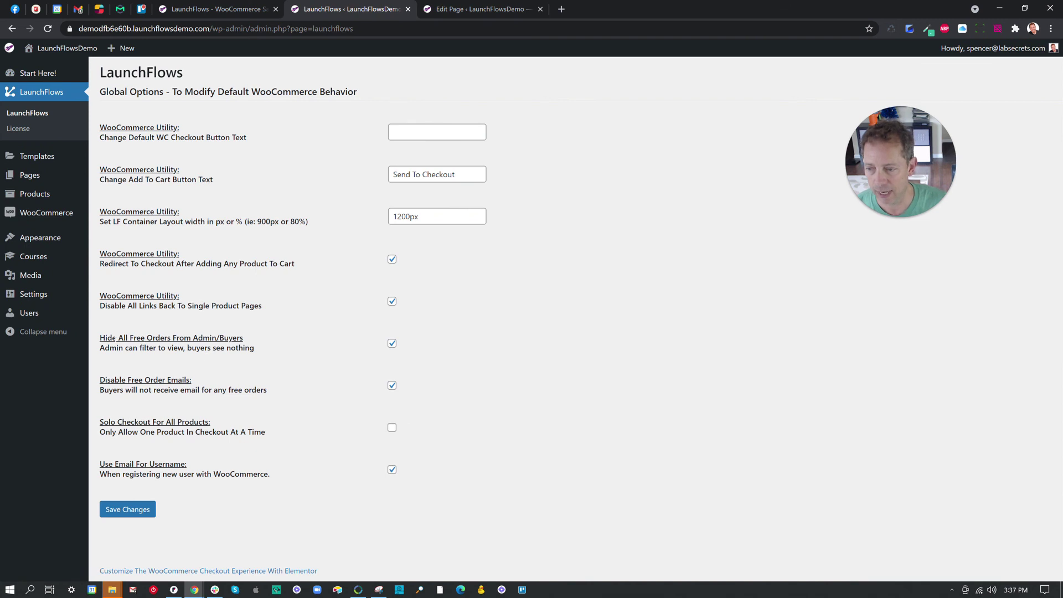
drag(101, 338, 262, 342)
click(263, 341)
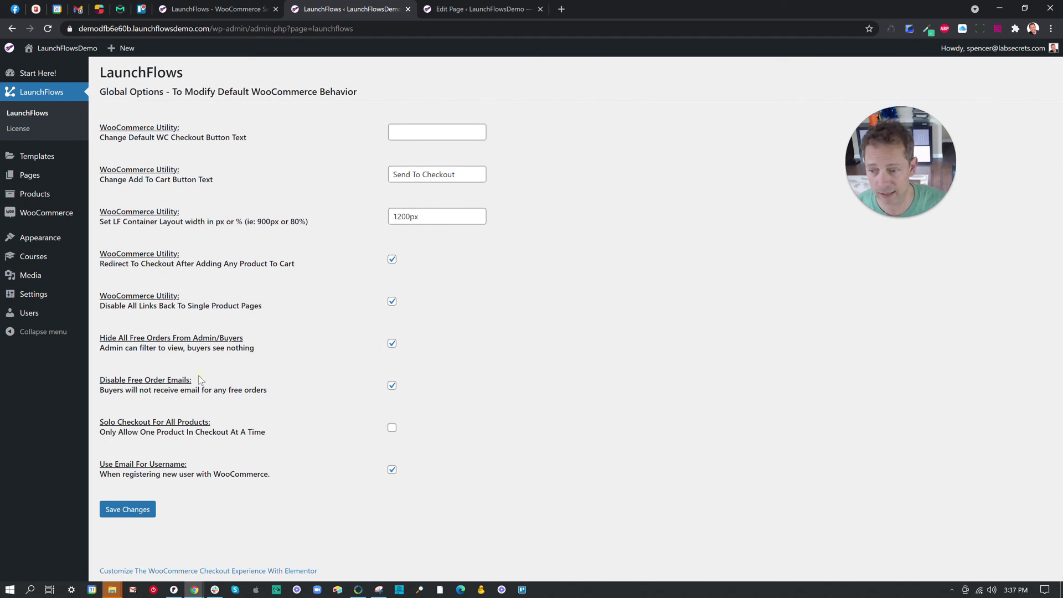
drag(198, 377, 128, 376)
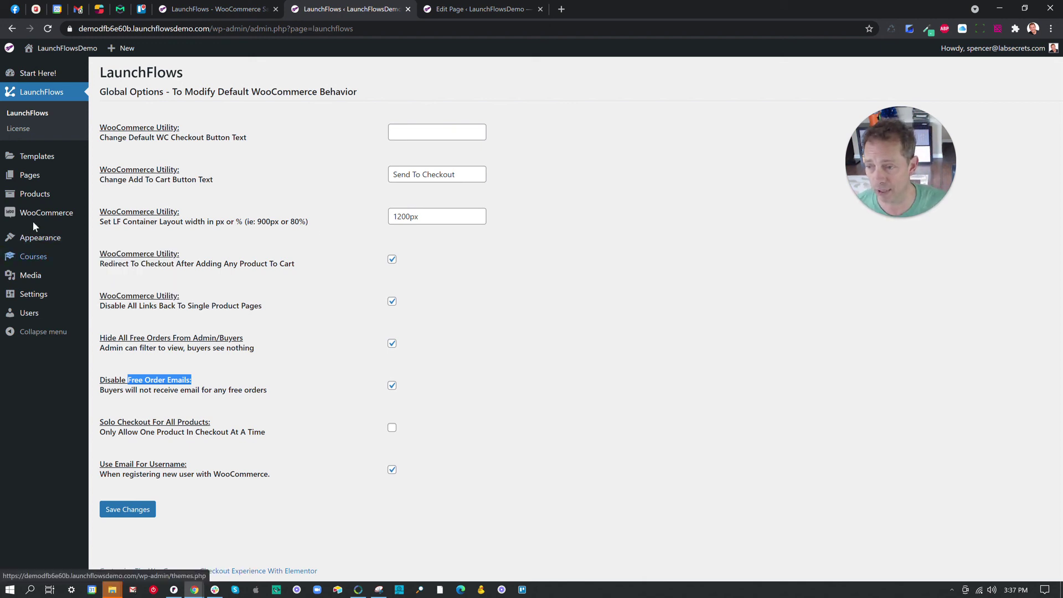
mouse_move(39, 222)
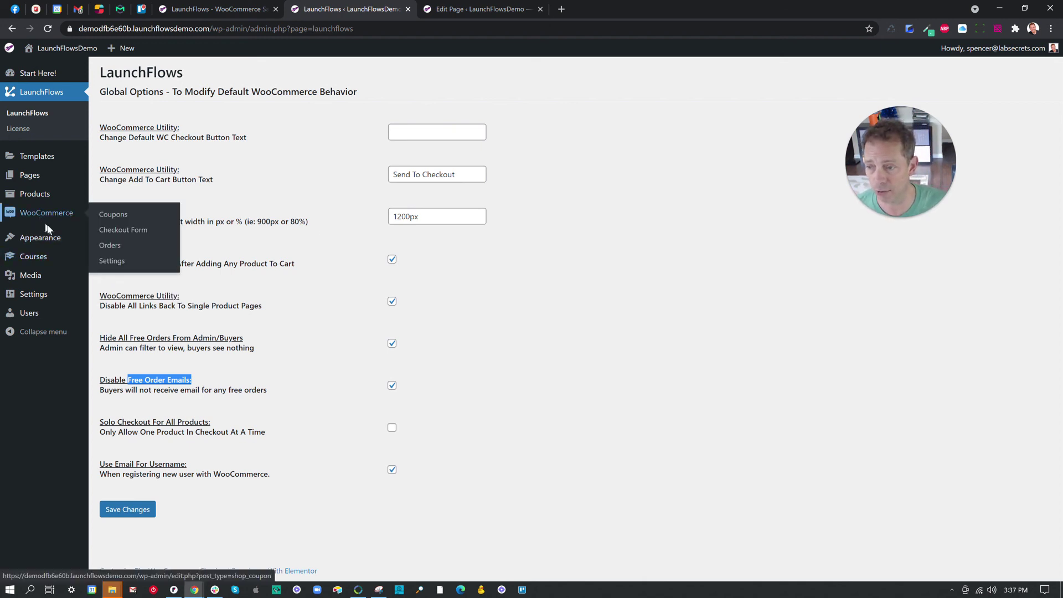
click(109, 245)
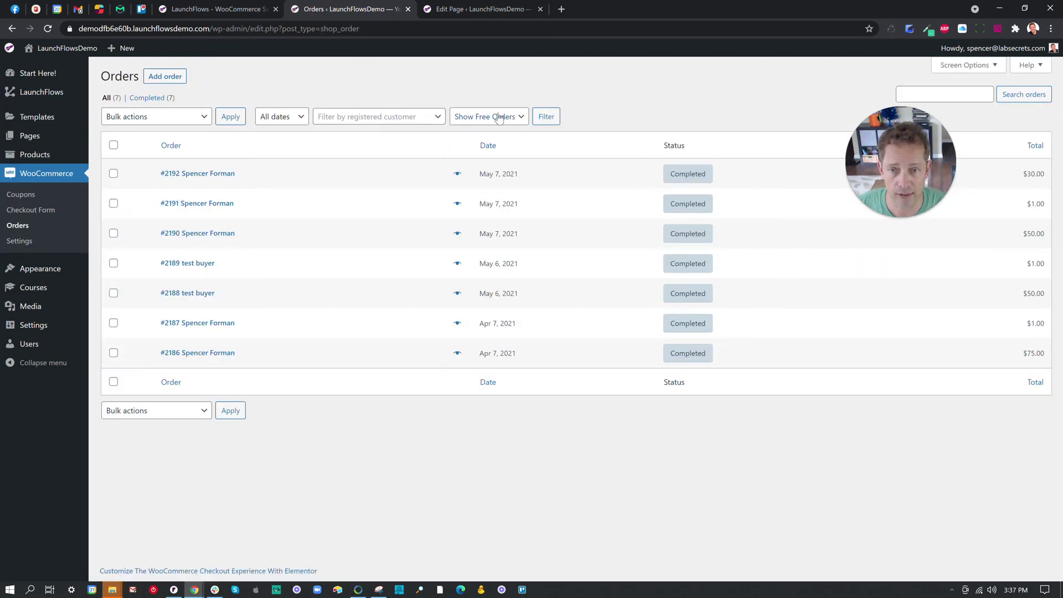
Inspect the Show/Hide Free Orders filter choices, then move on to the Products list
click(499, 117)
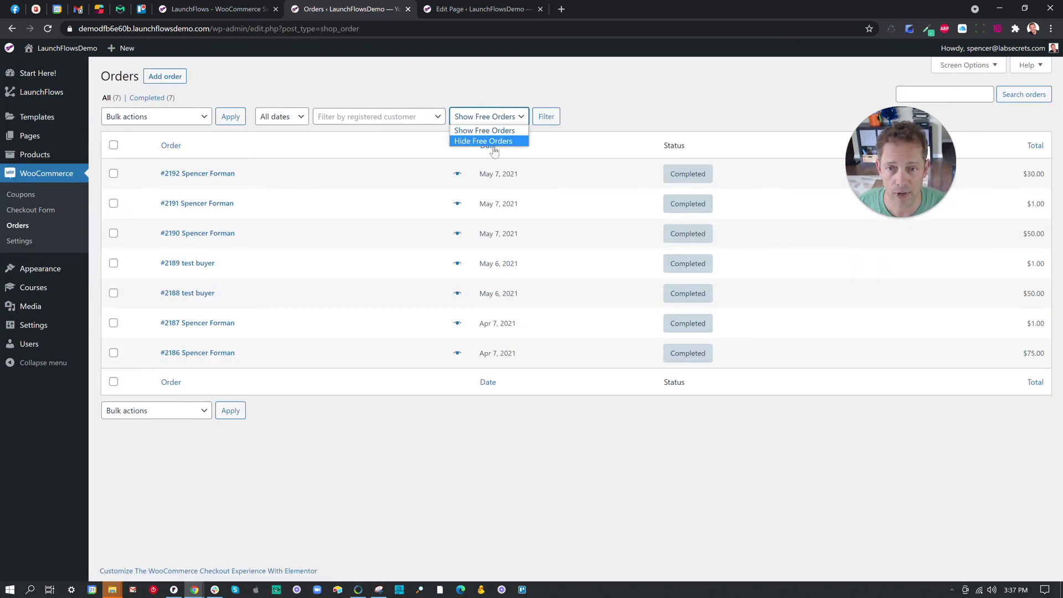
click(605, 97)
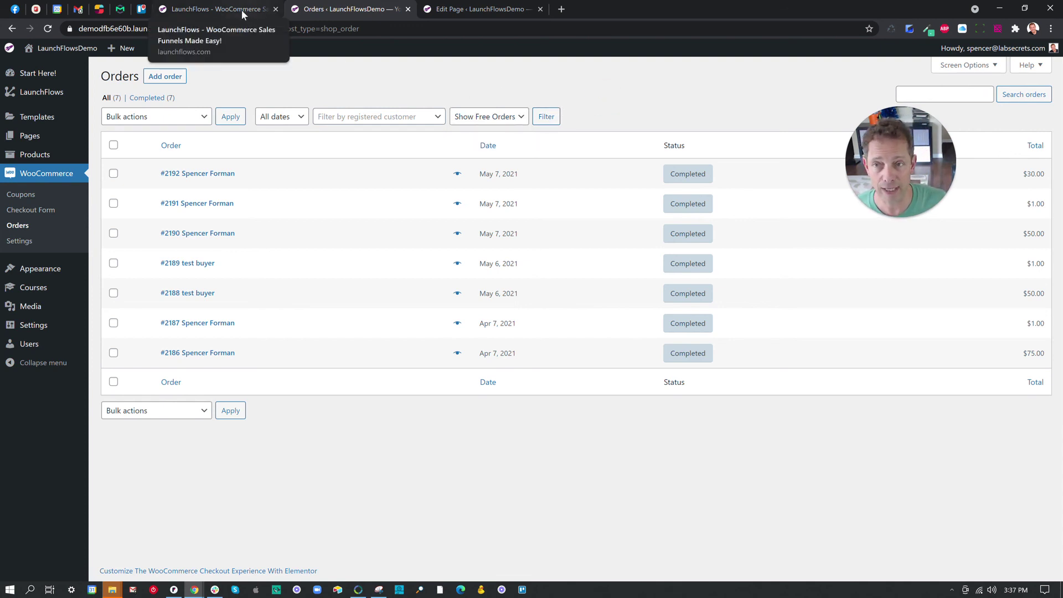
mouse_move(43, 156)
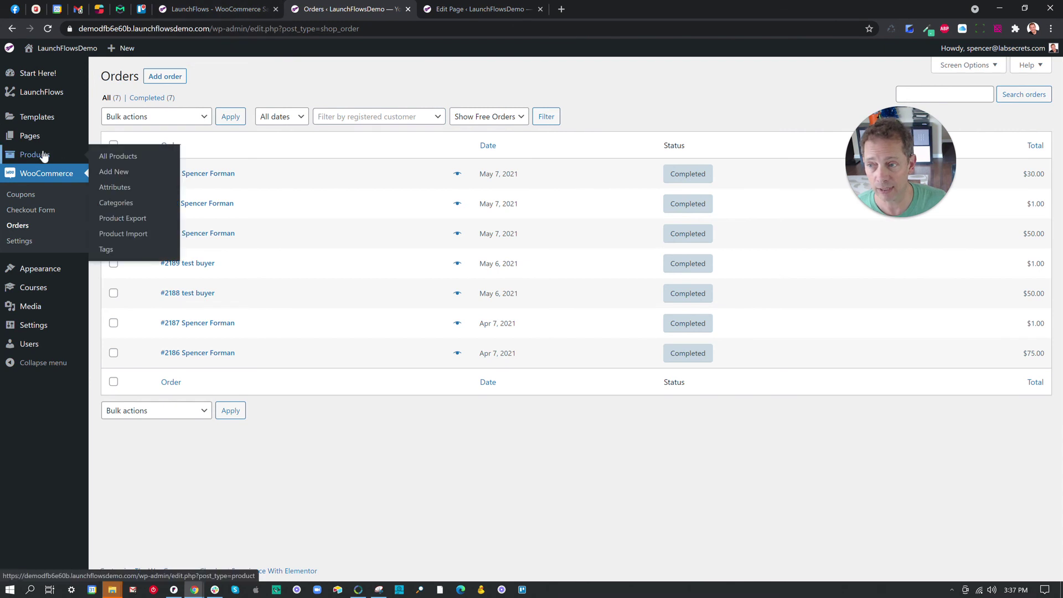
click(113, 156)
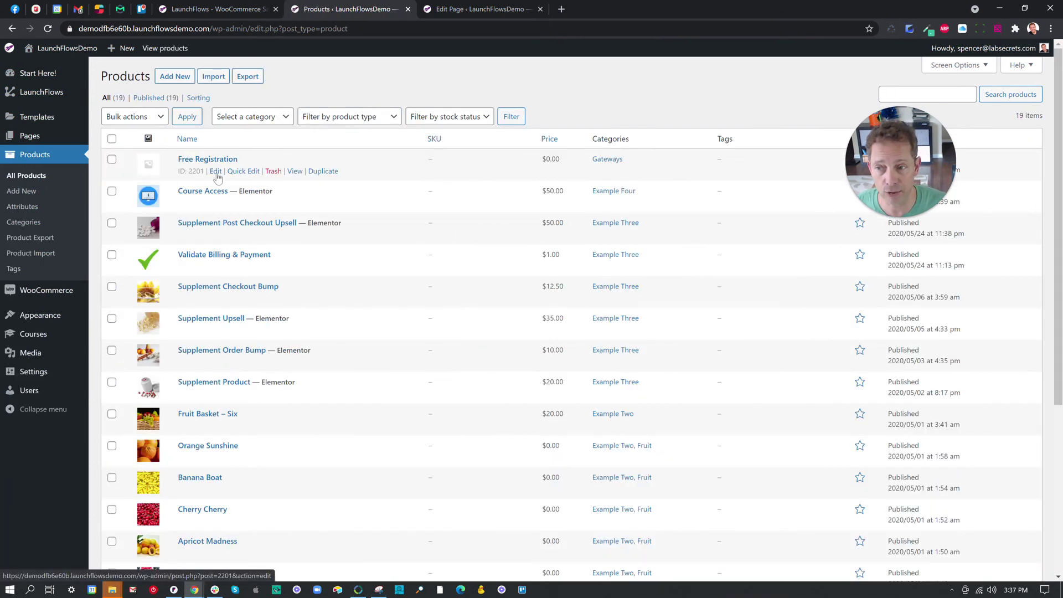
In the Free Registration product's LaunchFlows settings, select My account as the Thank You Page
click(216, 171)
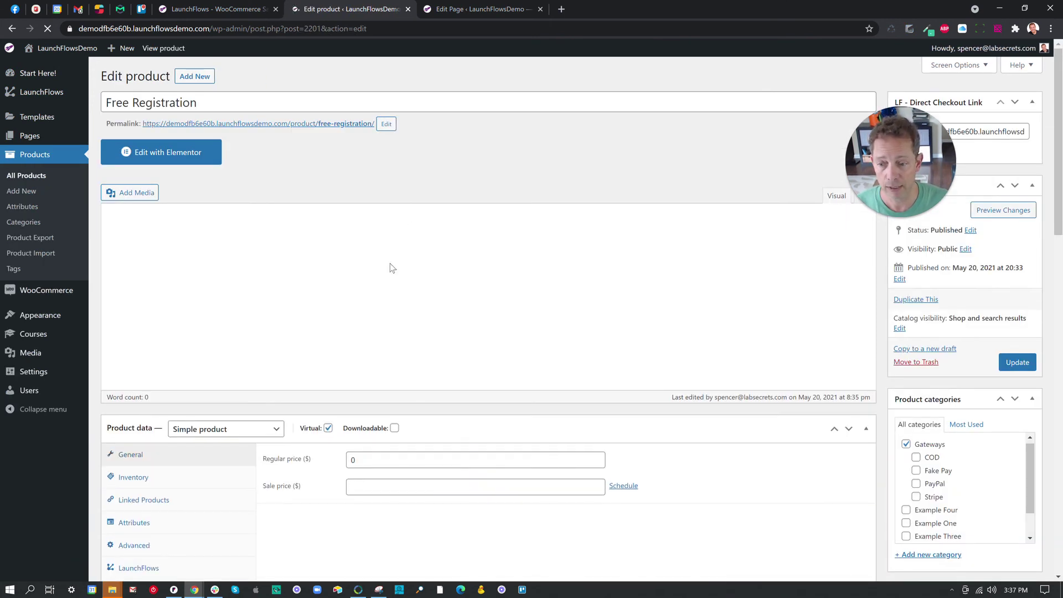
scroll(176, 325, down, 4)
click(160, 324)
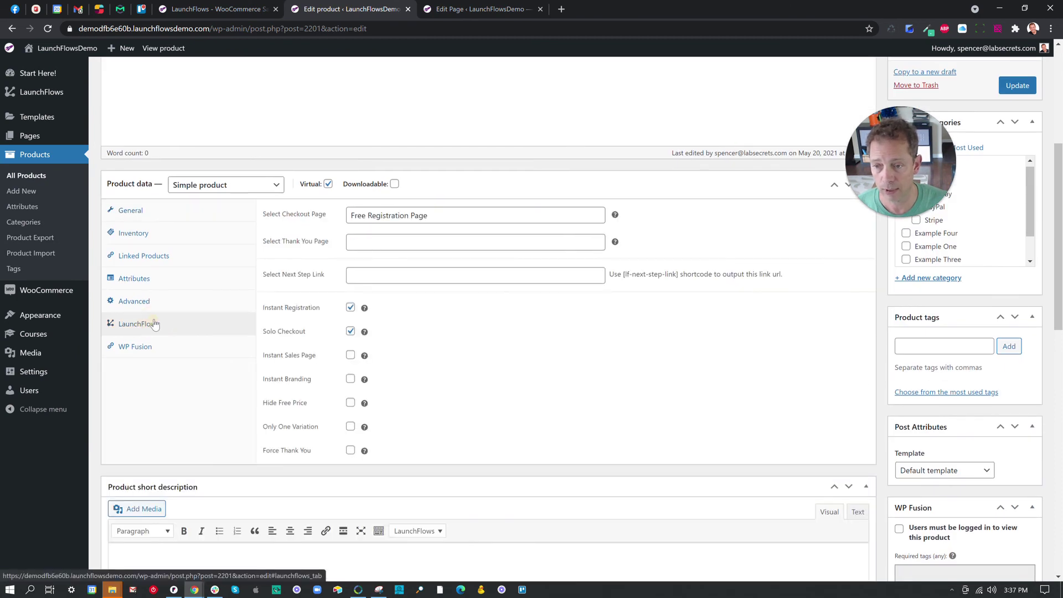
drag(333, 250, 267, 250)
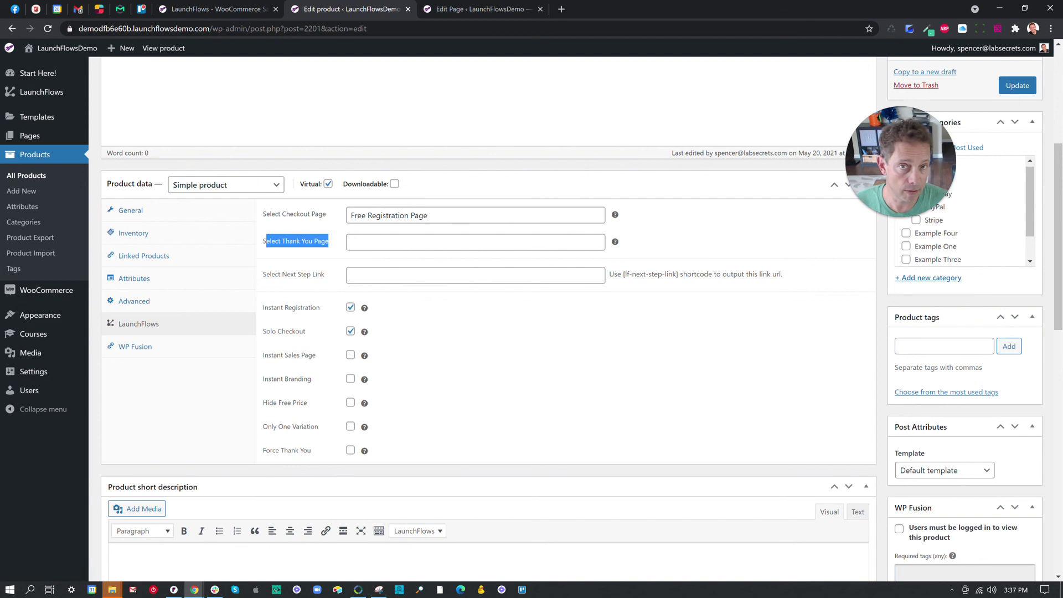
click(354, 242)
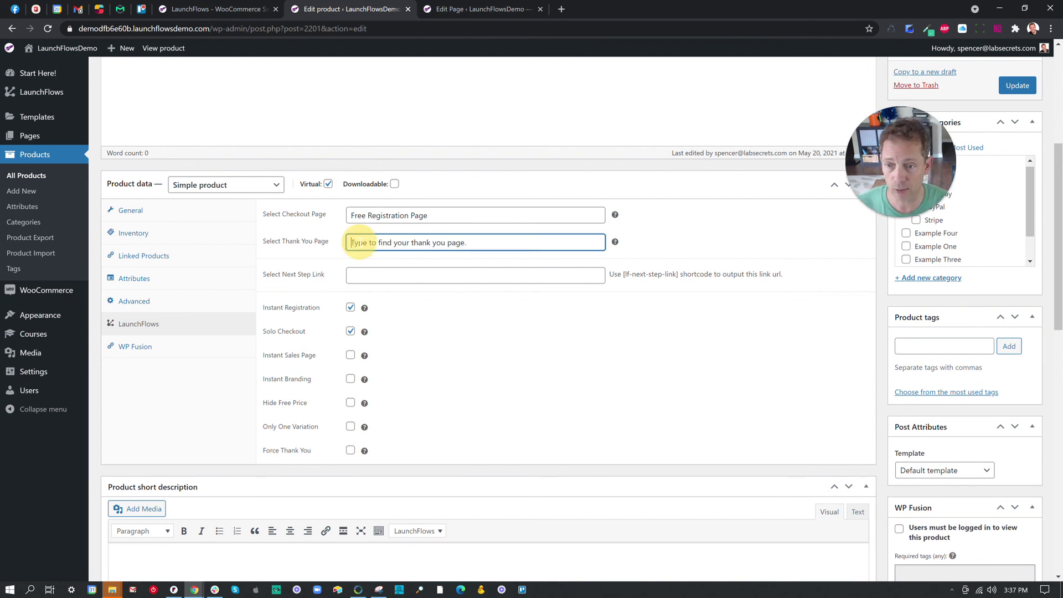
text(my account)
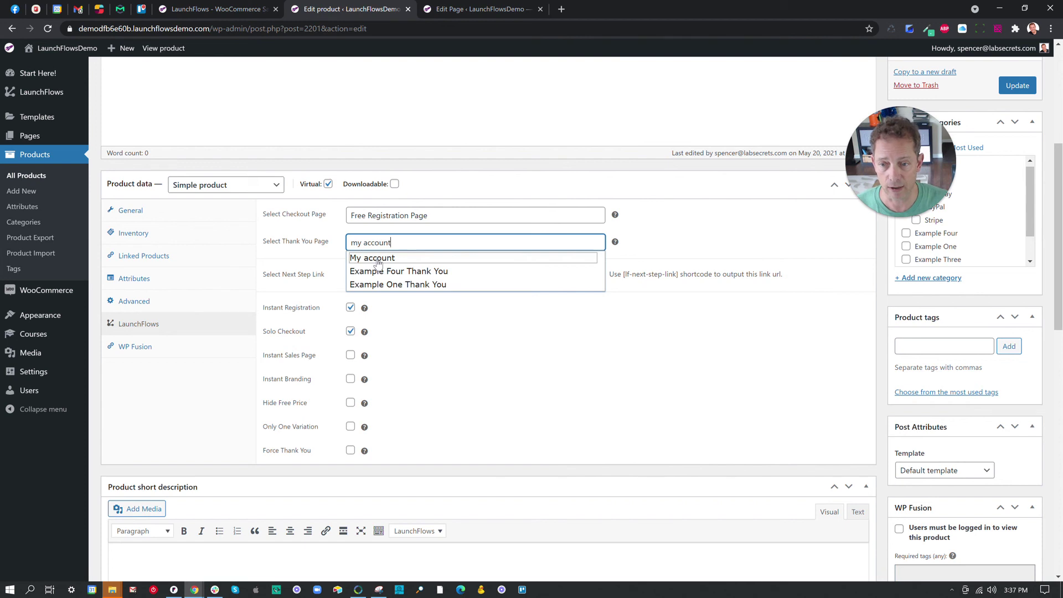
click(378, 258)
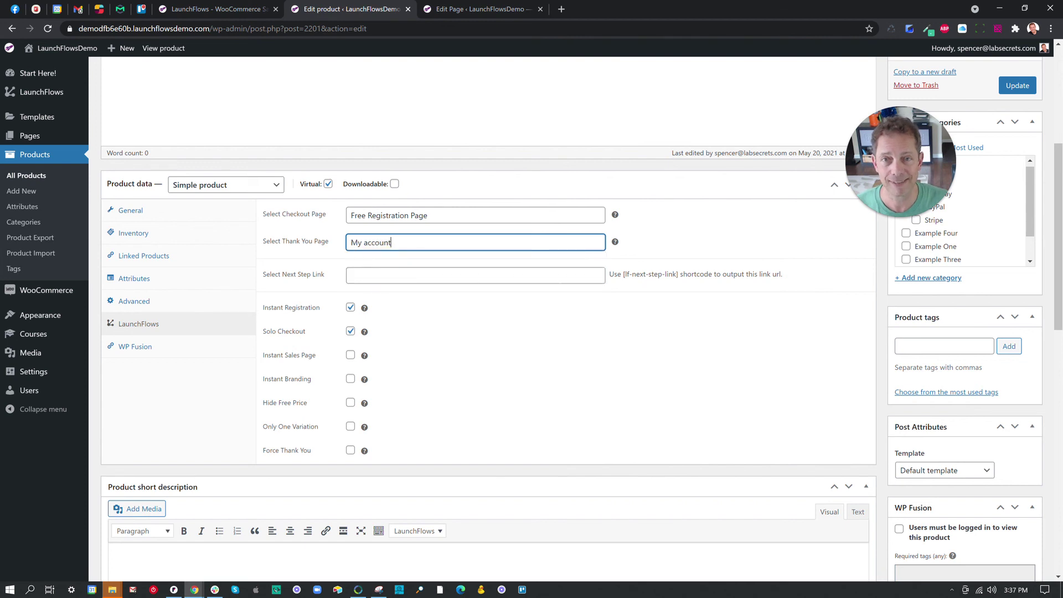